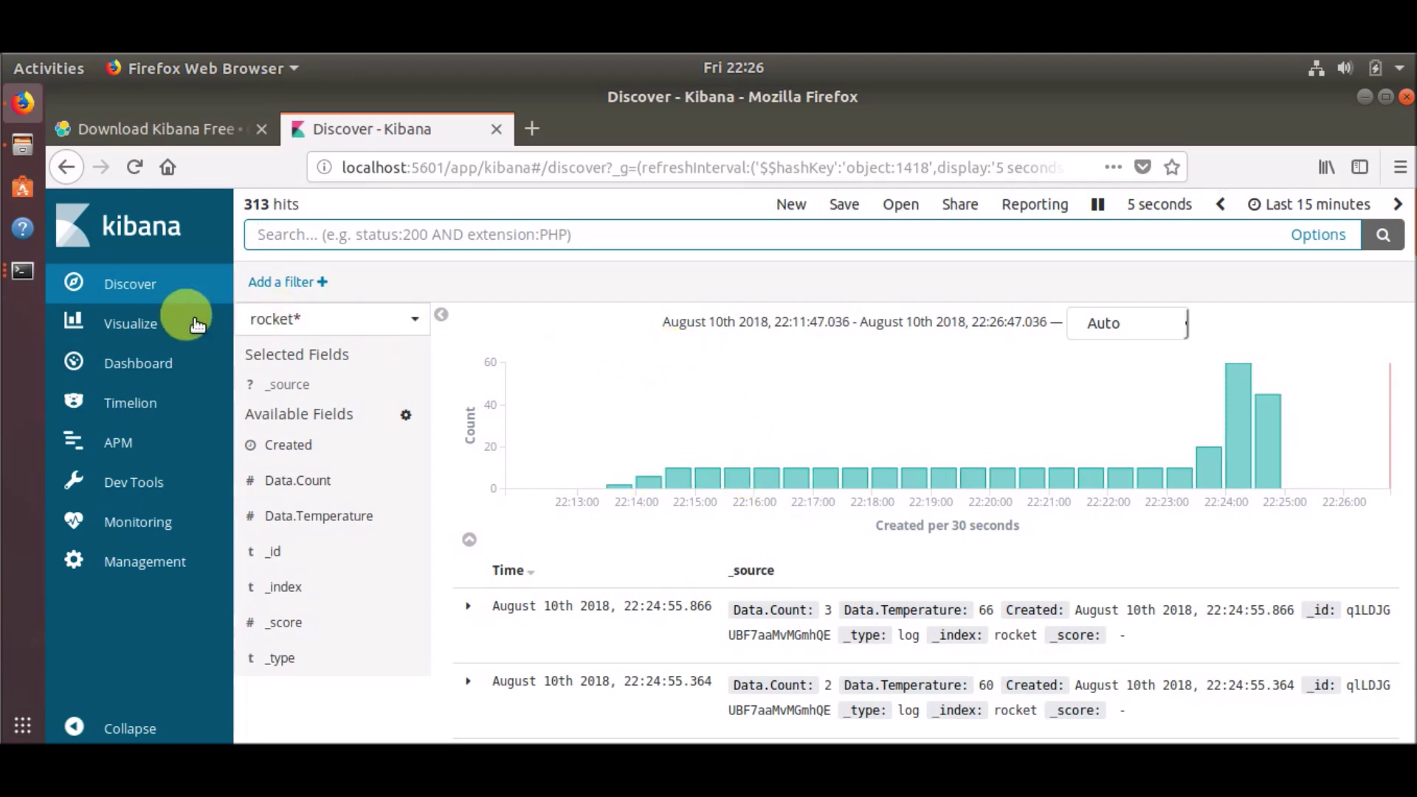
Create a new empty Kibana dashboard, then bring up the open terminal windows
click(125, 378)
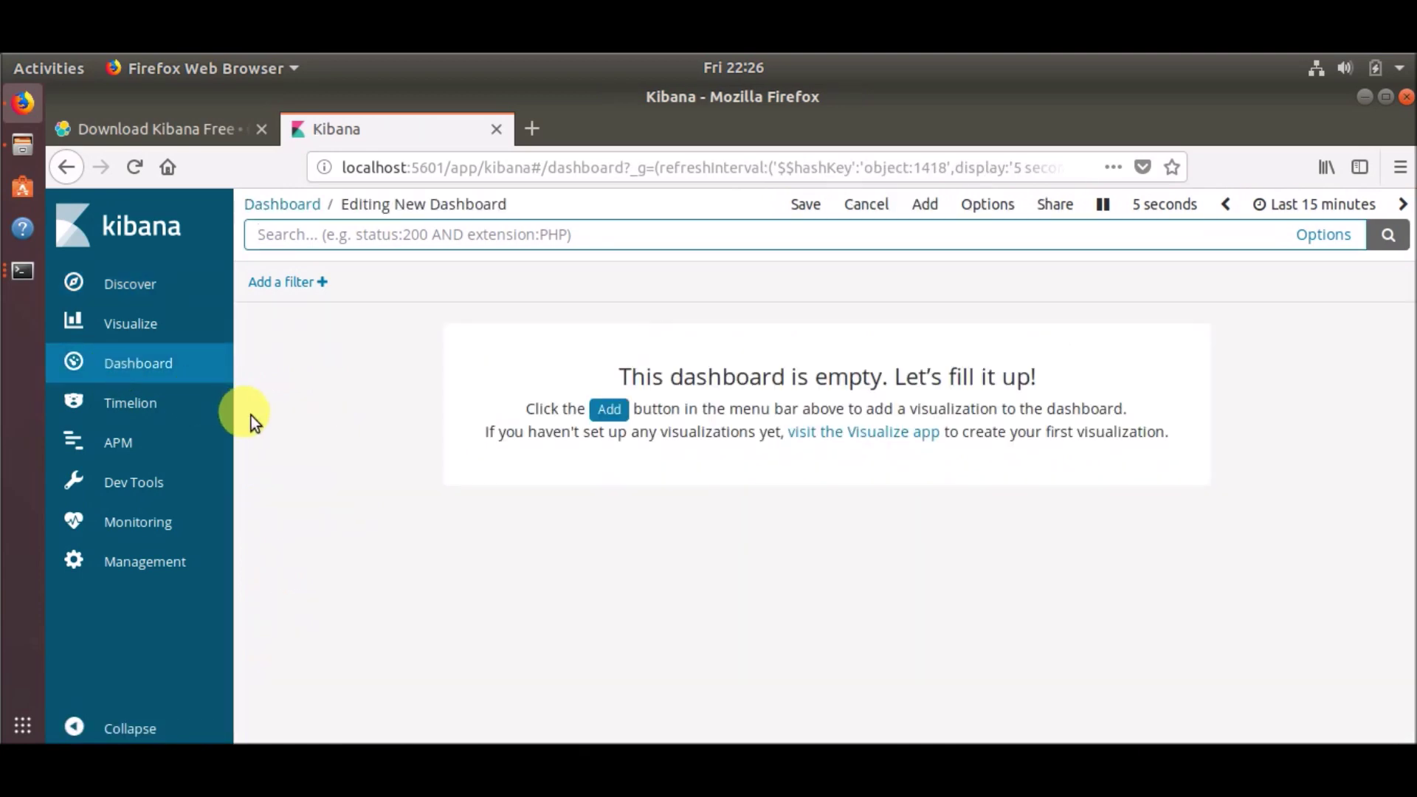
click(30, 277)
Bring the ~/log terminal forward and exit an empty 'nano python3' file without saving
click(184, 186)
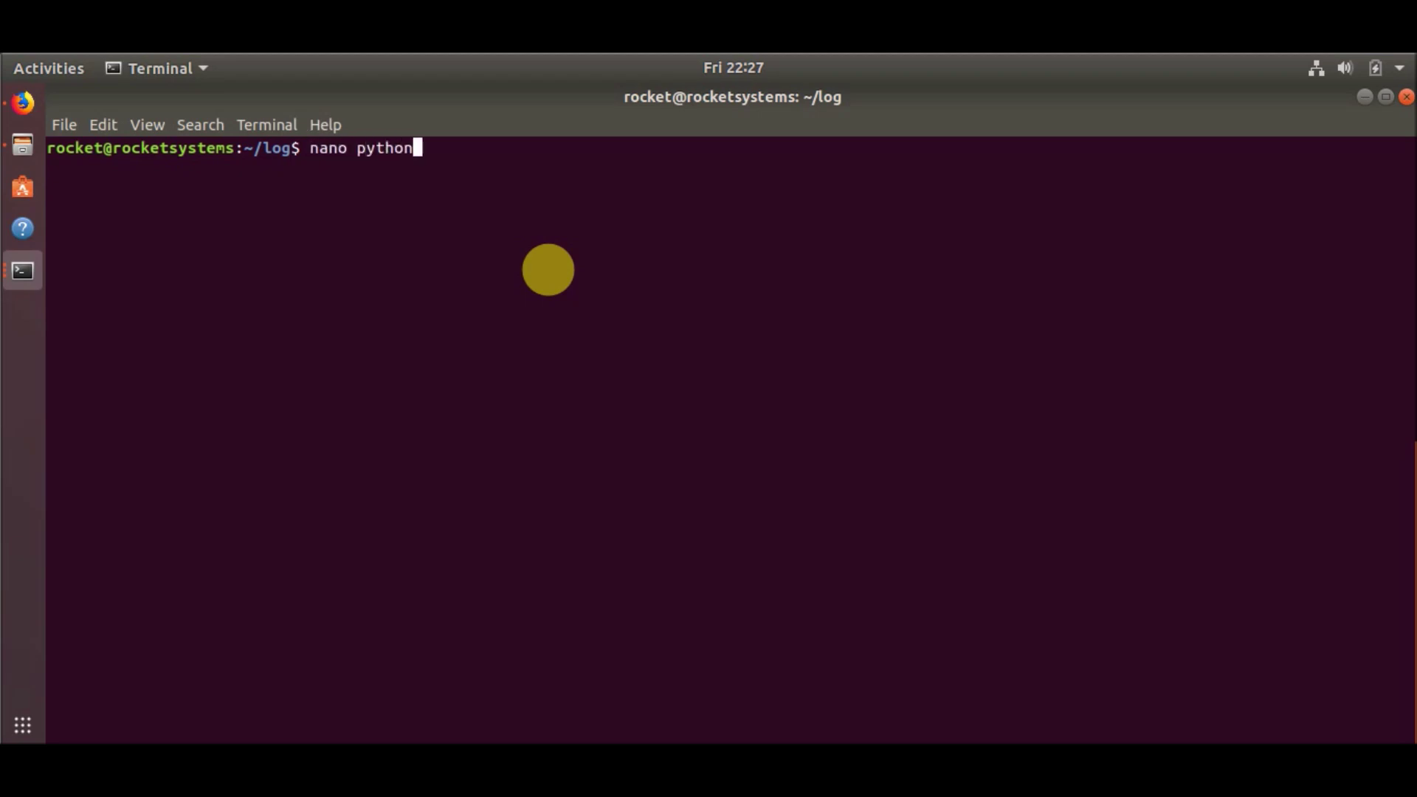
text(nano python3)
key(Return)
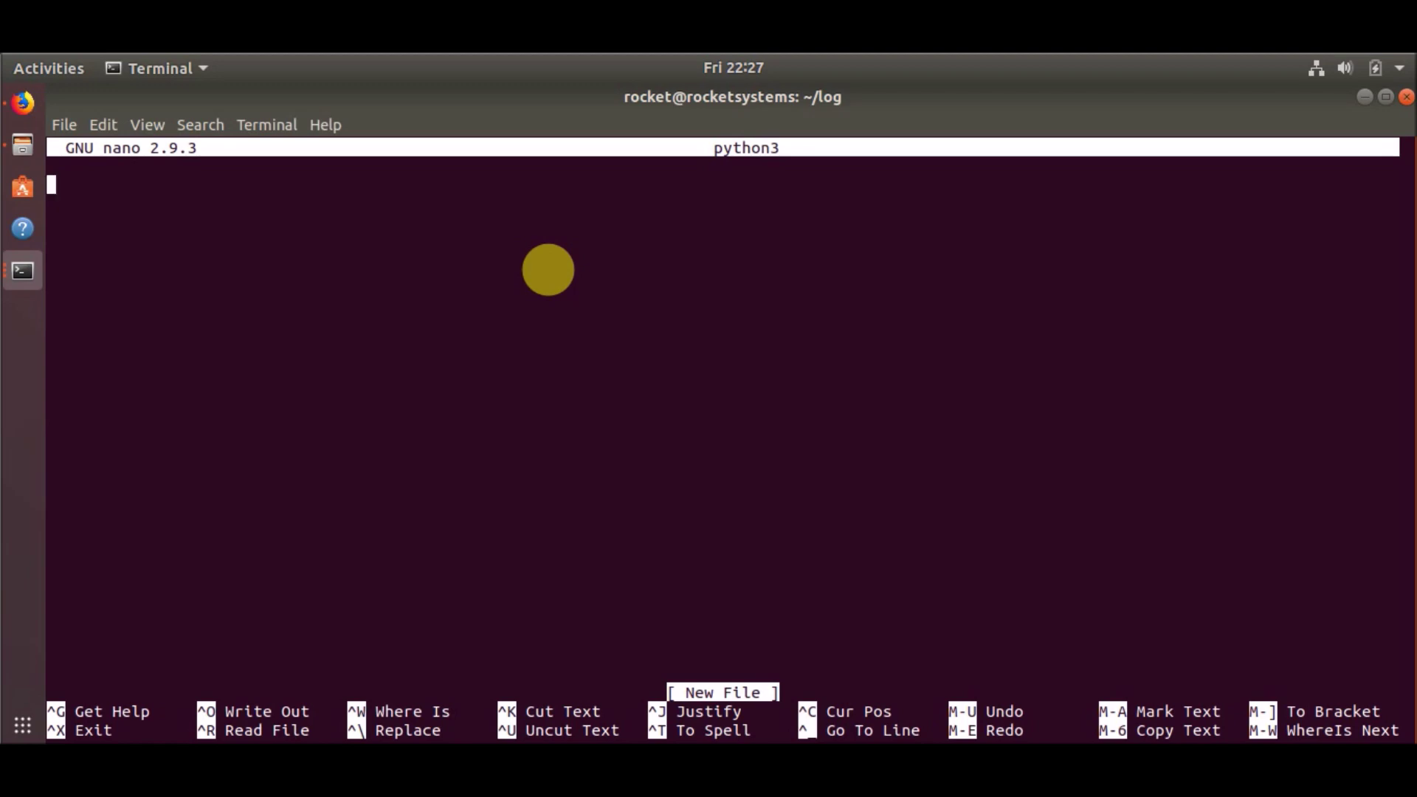
key(ctrl+x)
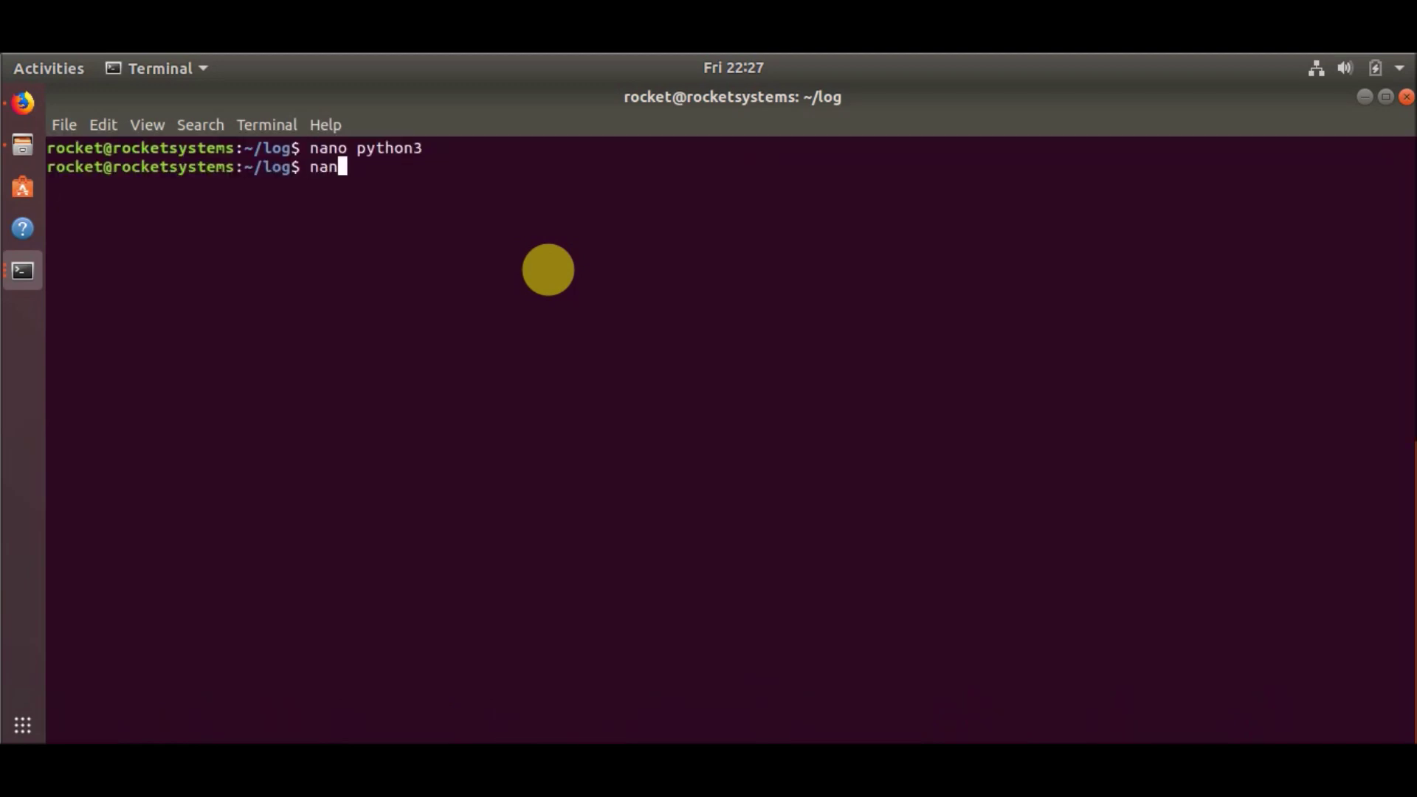
Open main.py in nano, review the random.randint(60, 70) Temperature lines, and exit
text(nano main.py)
key(Return)
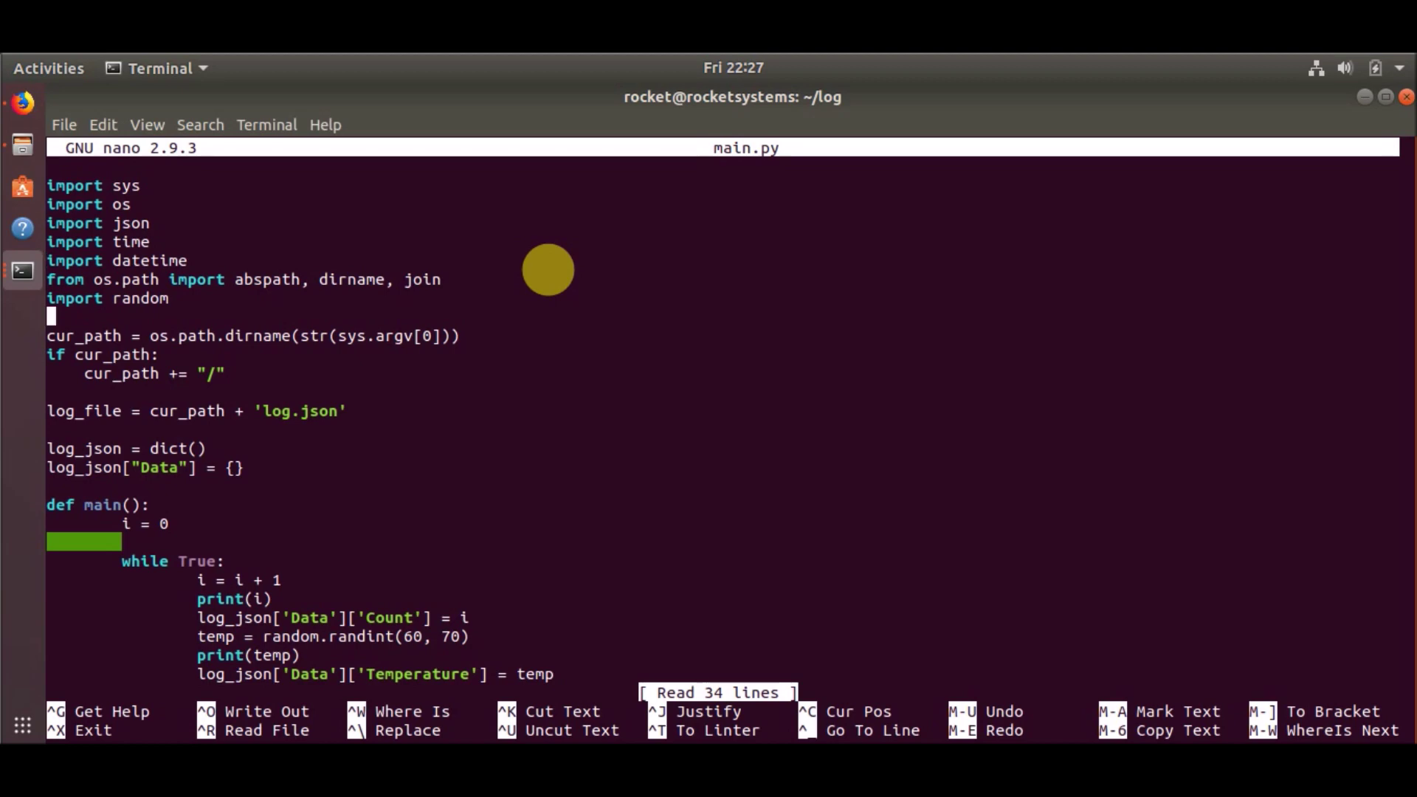
key(Down)
key(Down)
key(Down)
key(Down)
key(Down)
key(Down)
key(Down)
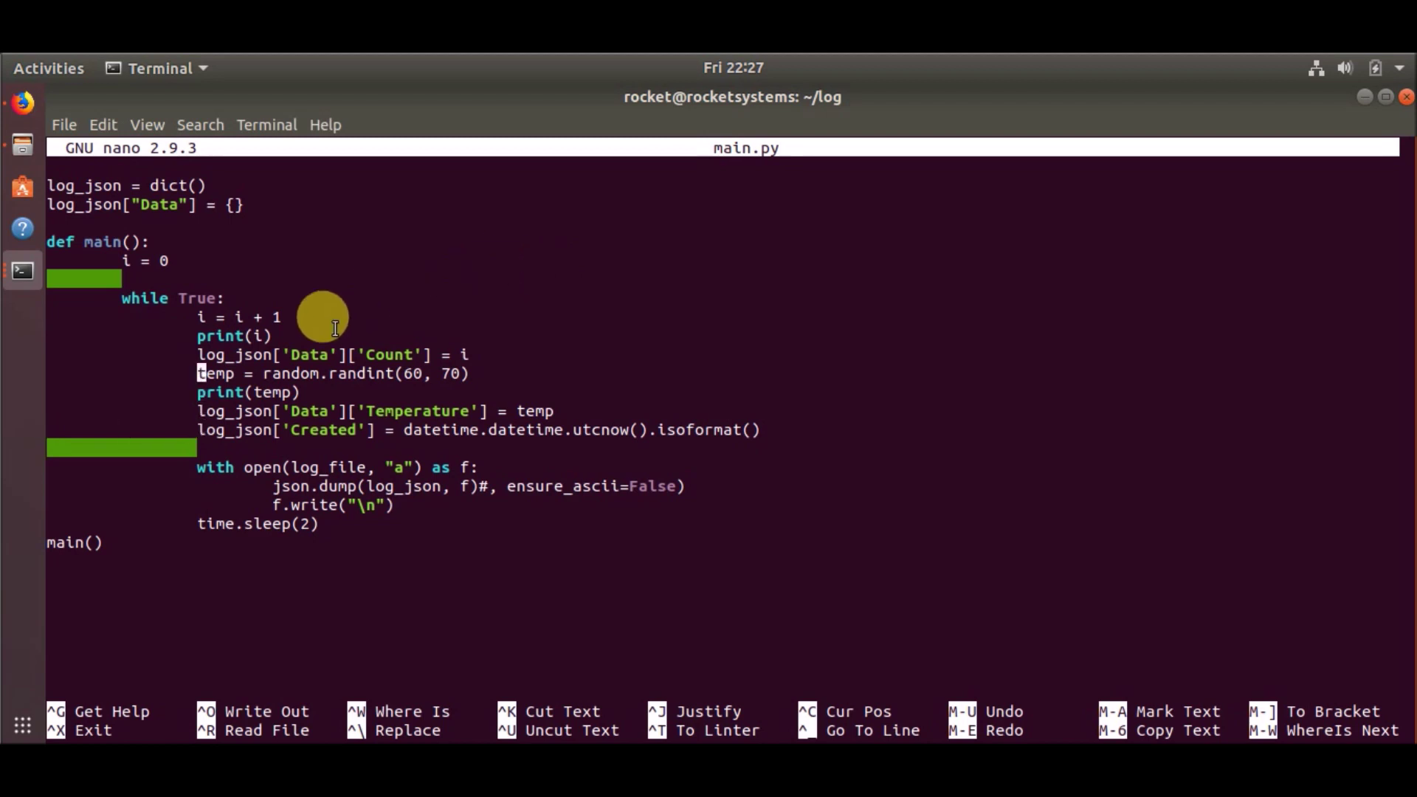
drag(253, 373, 450, 389)
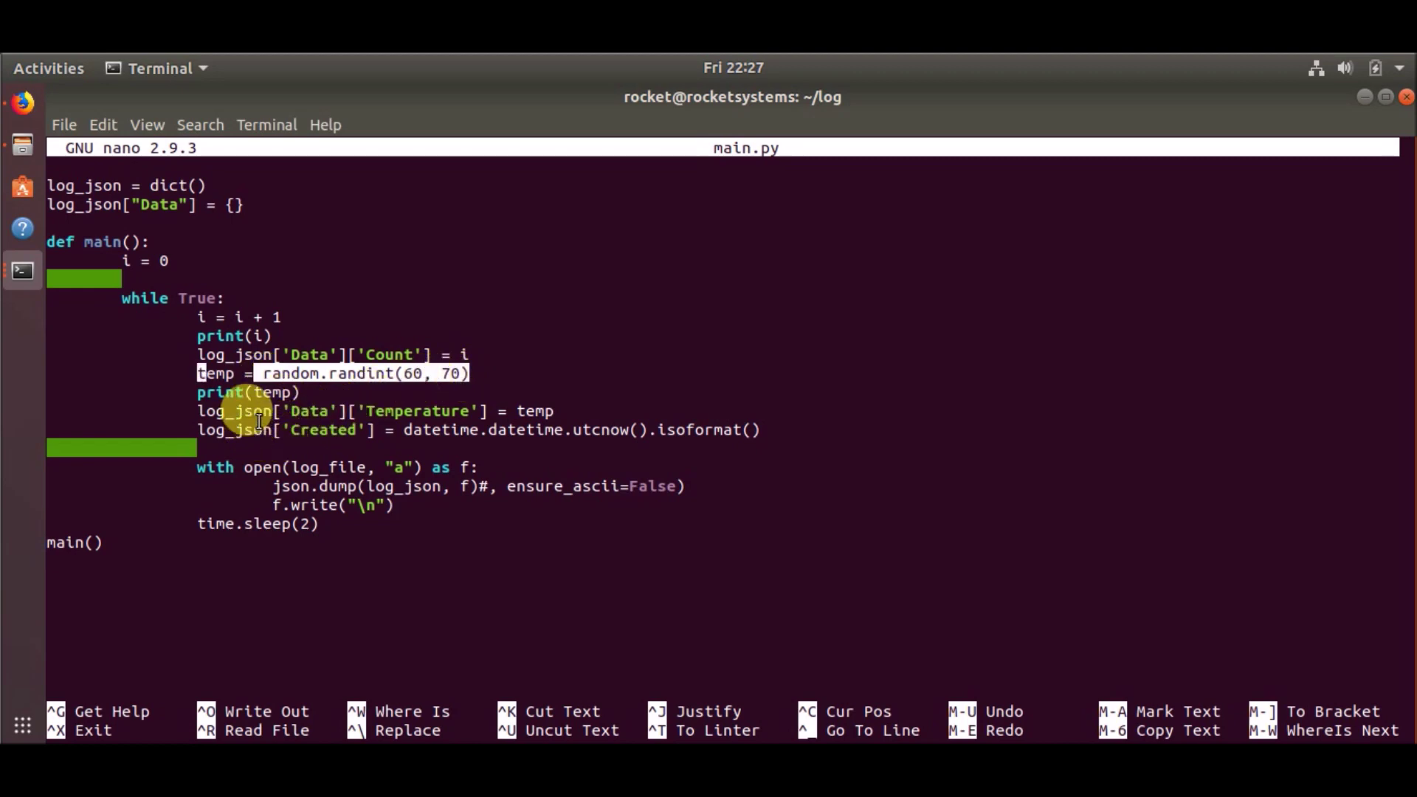
drag(239, 411, 543, 426)
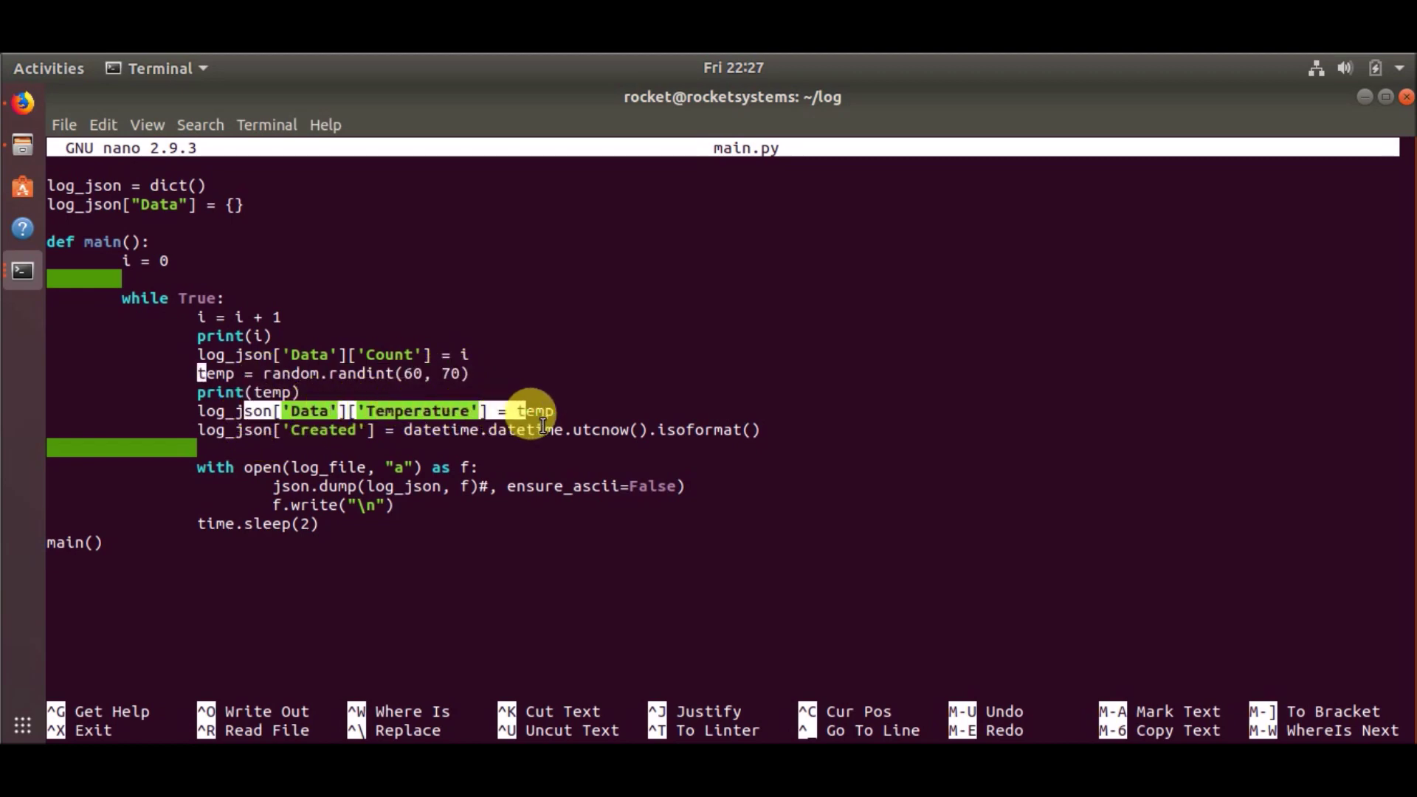
click(583, 427)
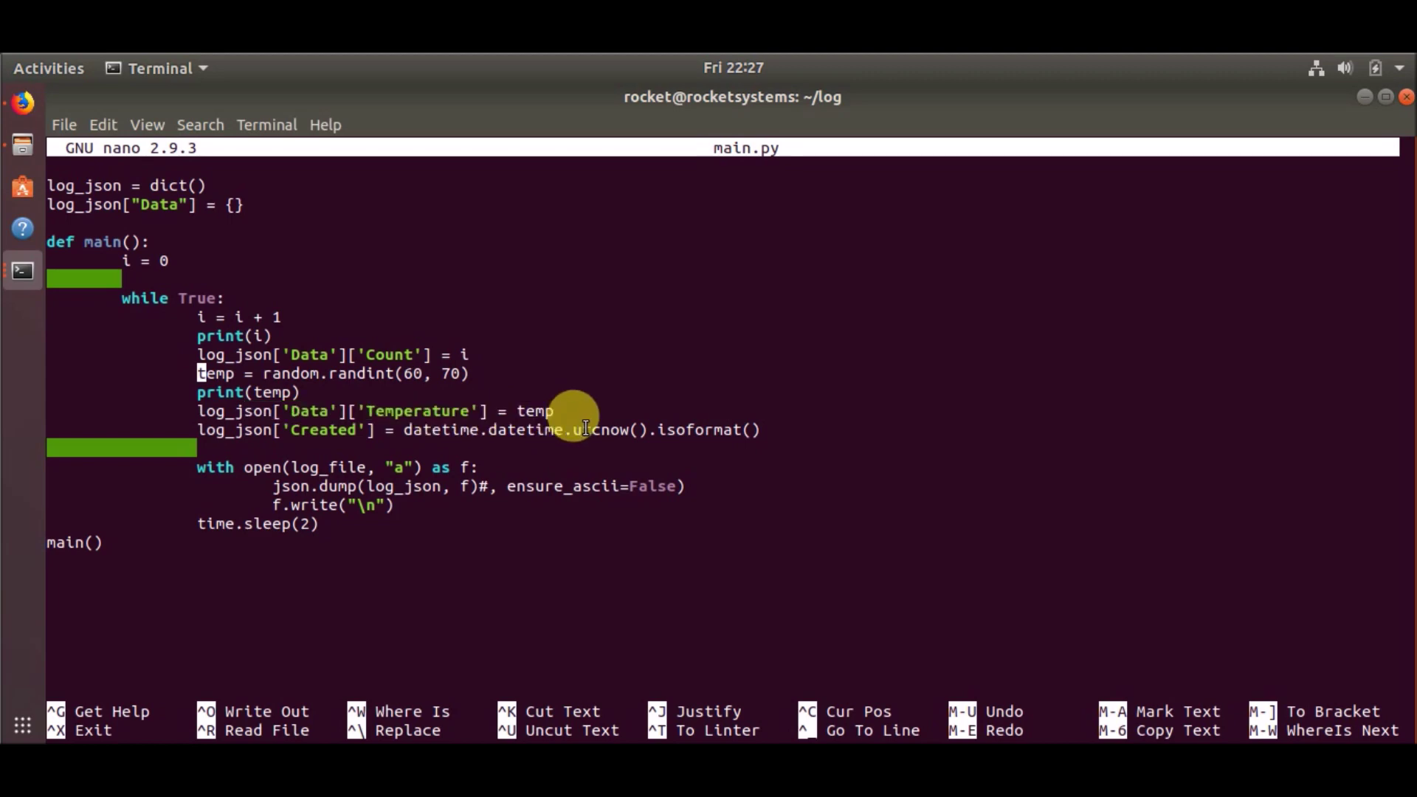
key(ctrl+x)
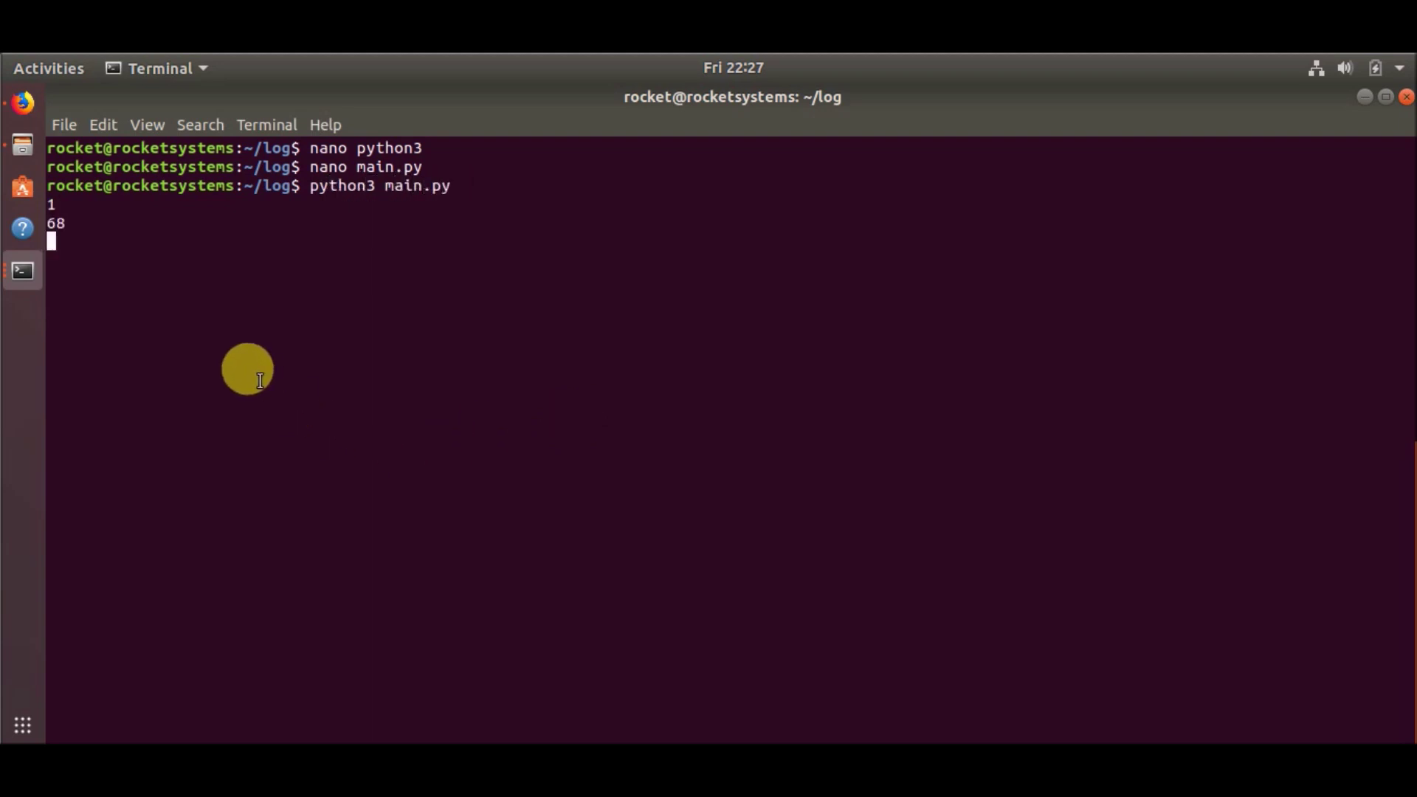
In a second terminal, follow log/log.json with tail -f to watch new Count entries, then stop
right_click(24, 280)
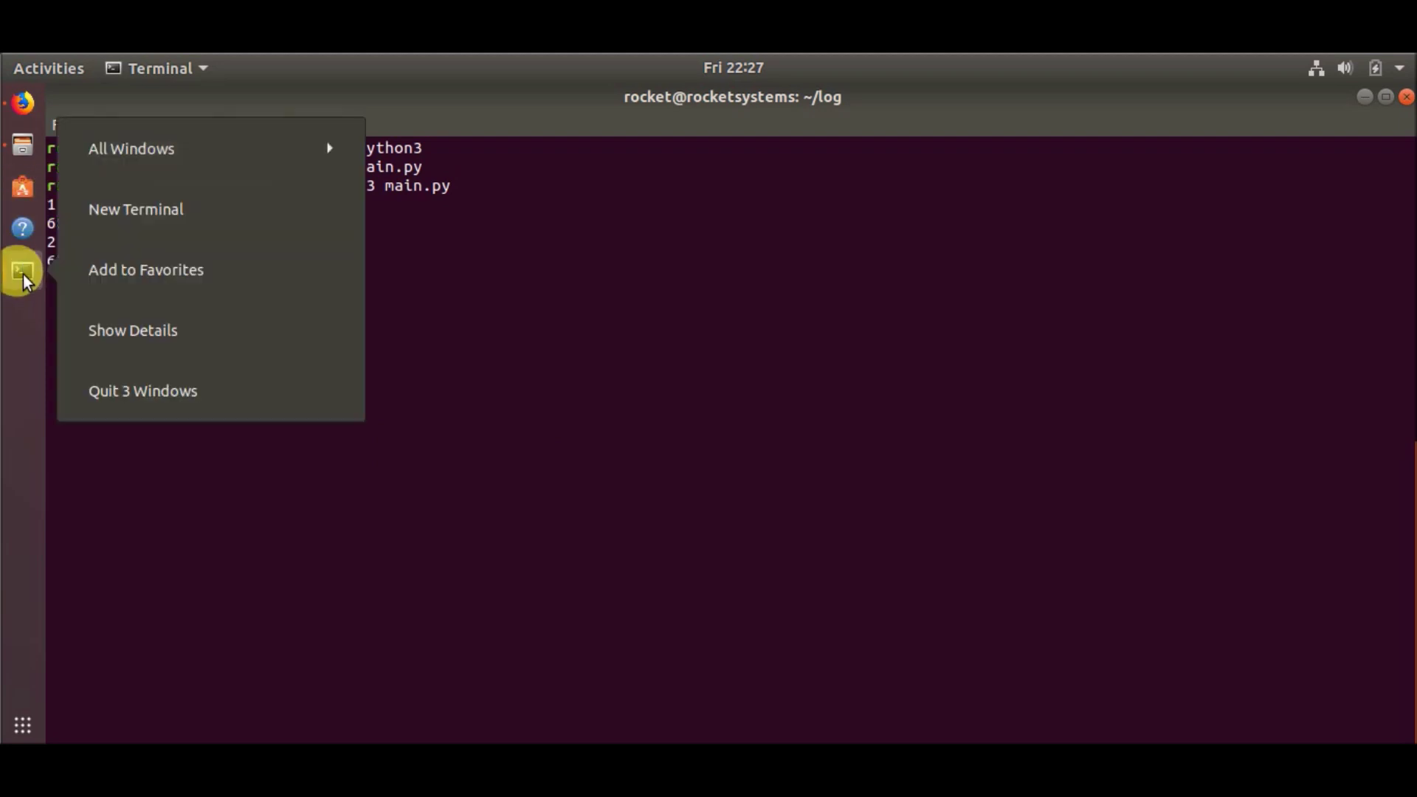
click(131, 213)
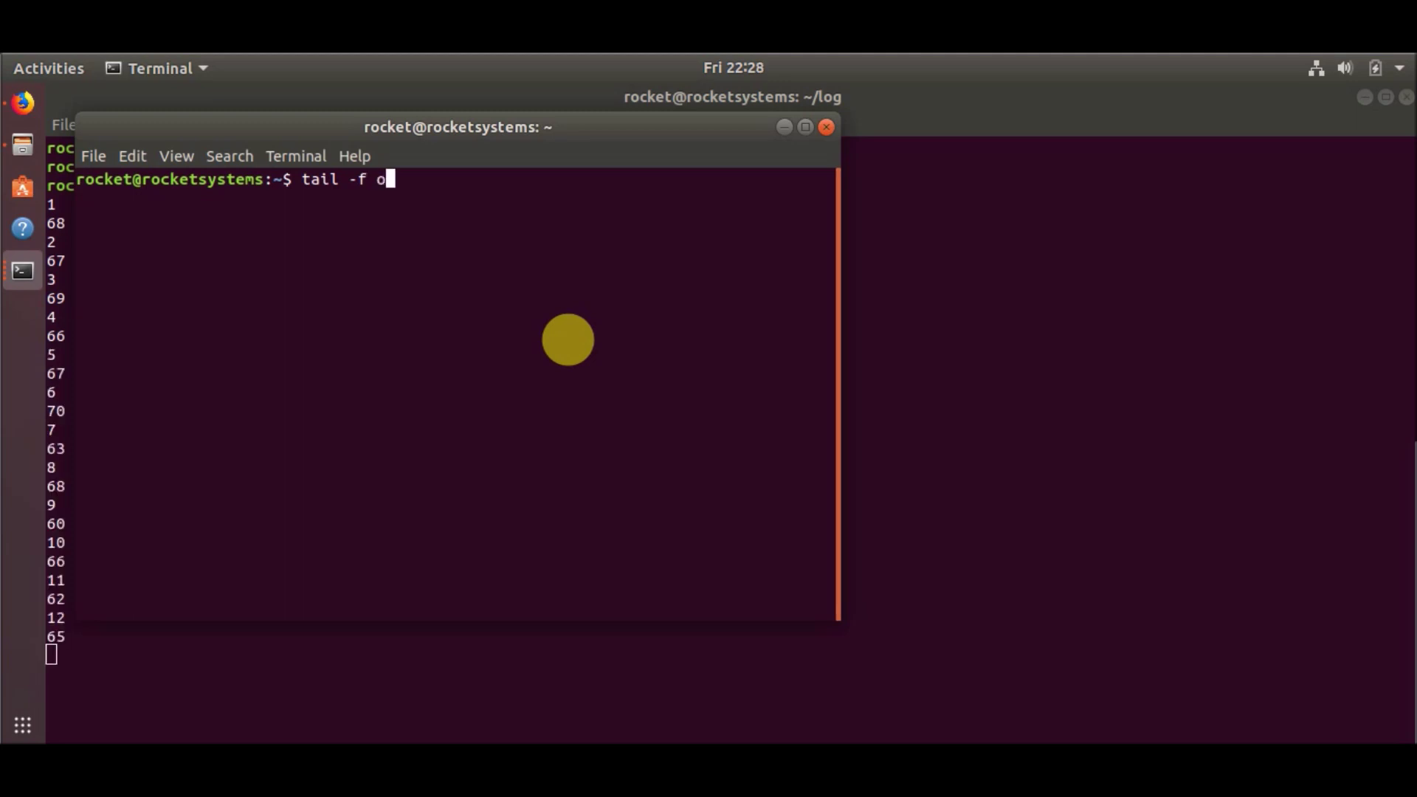
text(tail -f log/log.json)
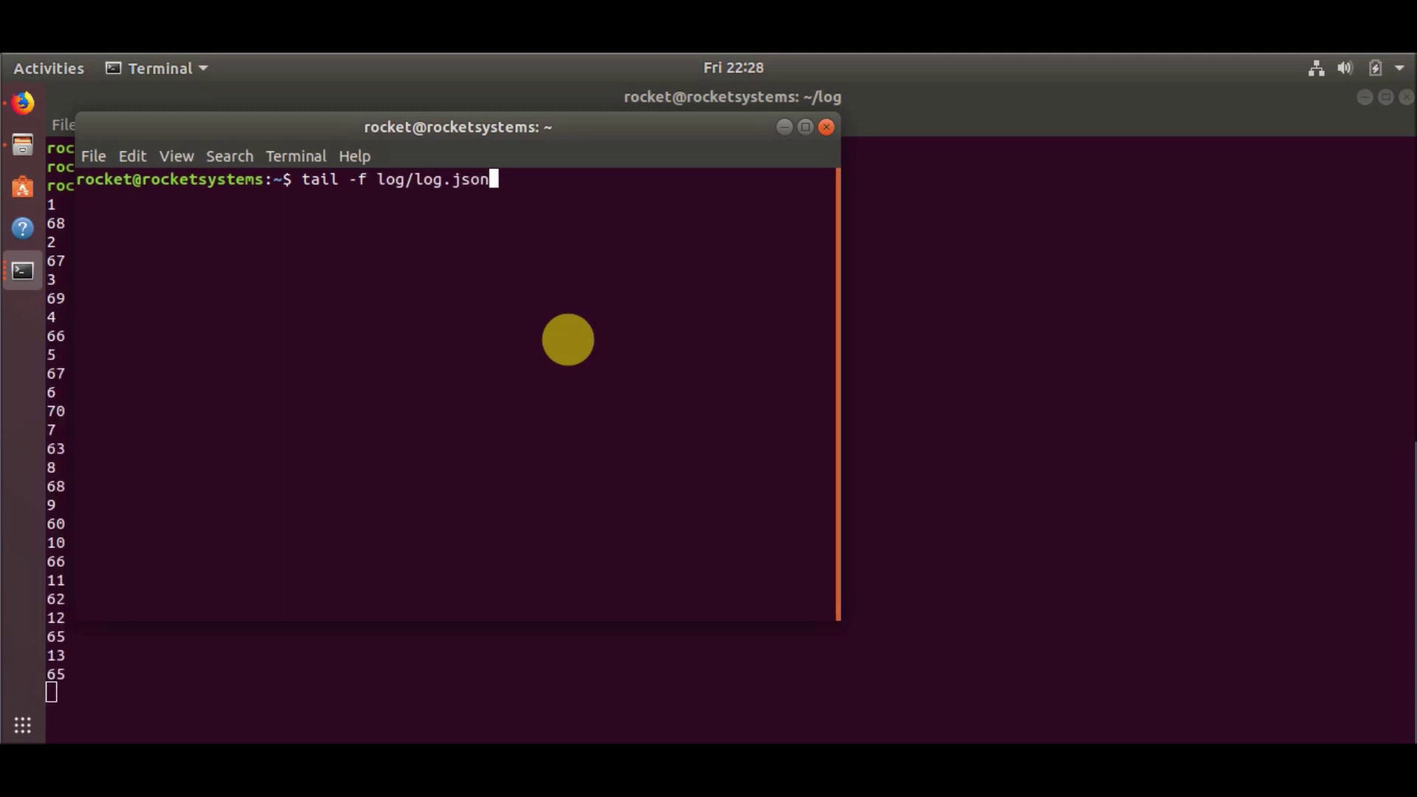
key(Return)
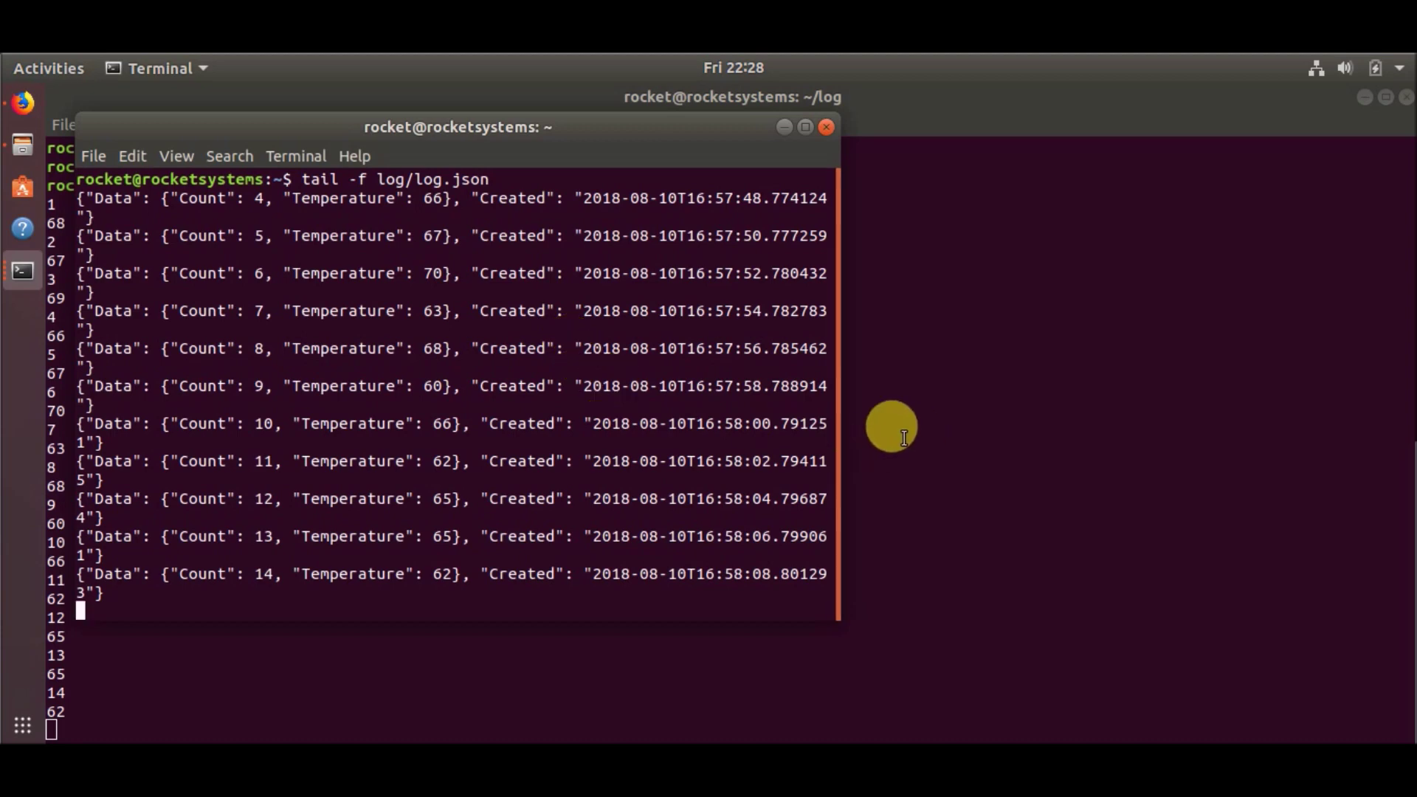
drag(848, 412, 1078, 429)
drag(142, 405, 423, 443)
triple_click(459, 446)
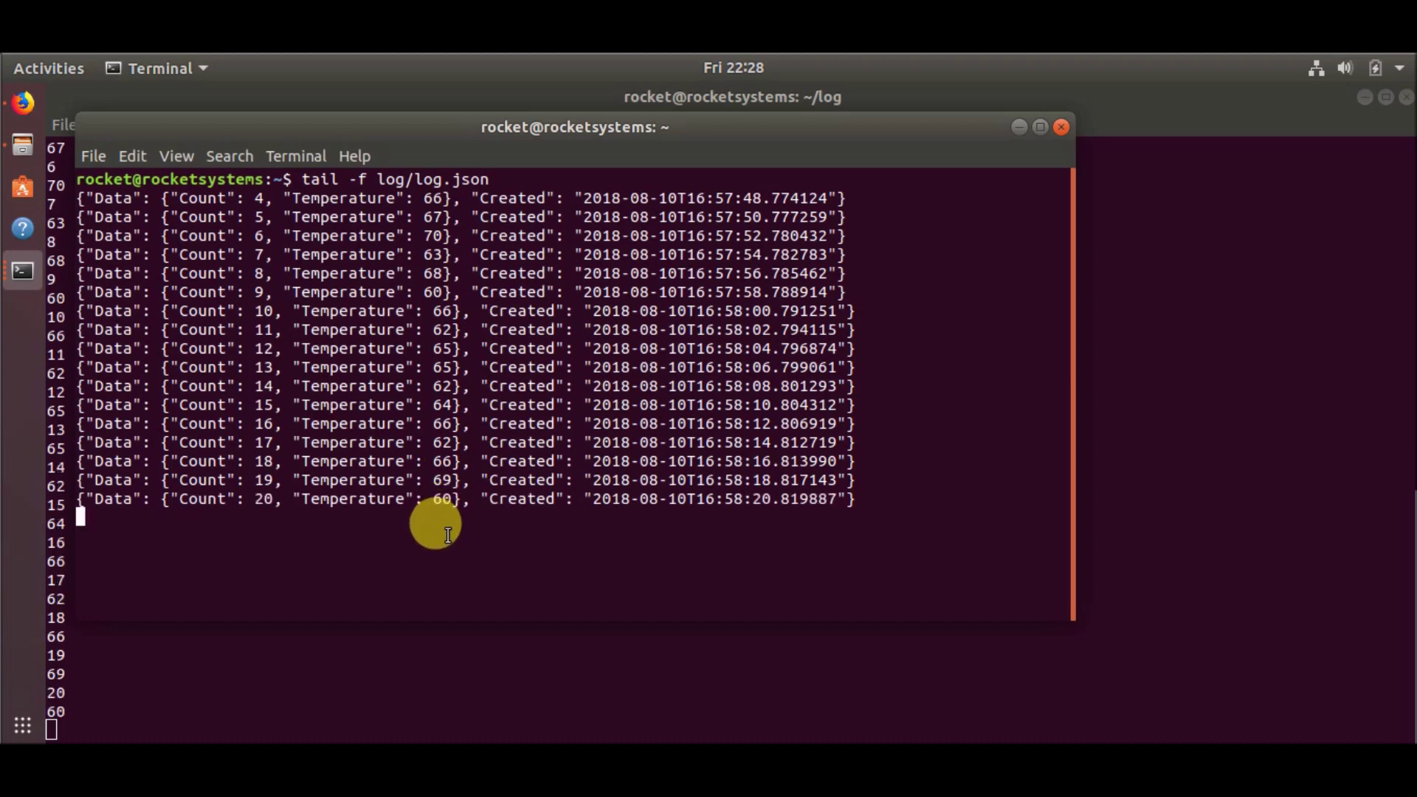
key(ctrl+c)
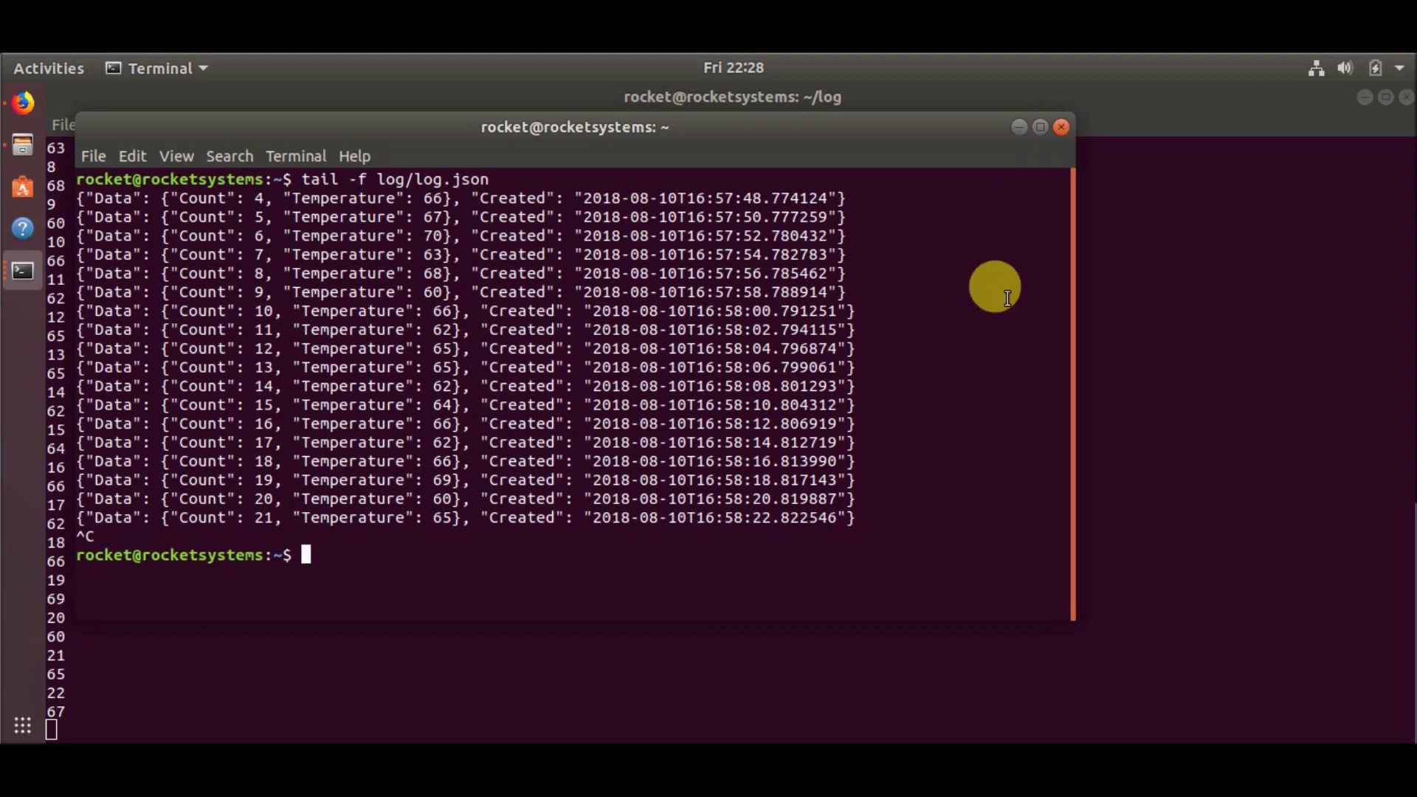
Confirm td-agent is active with 'sudo service td-agent status' and close that terminal
text(sudo service)
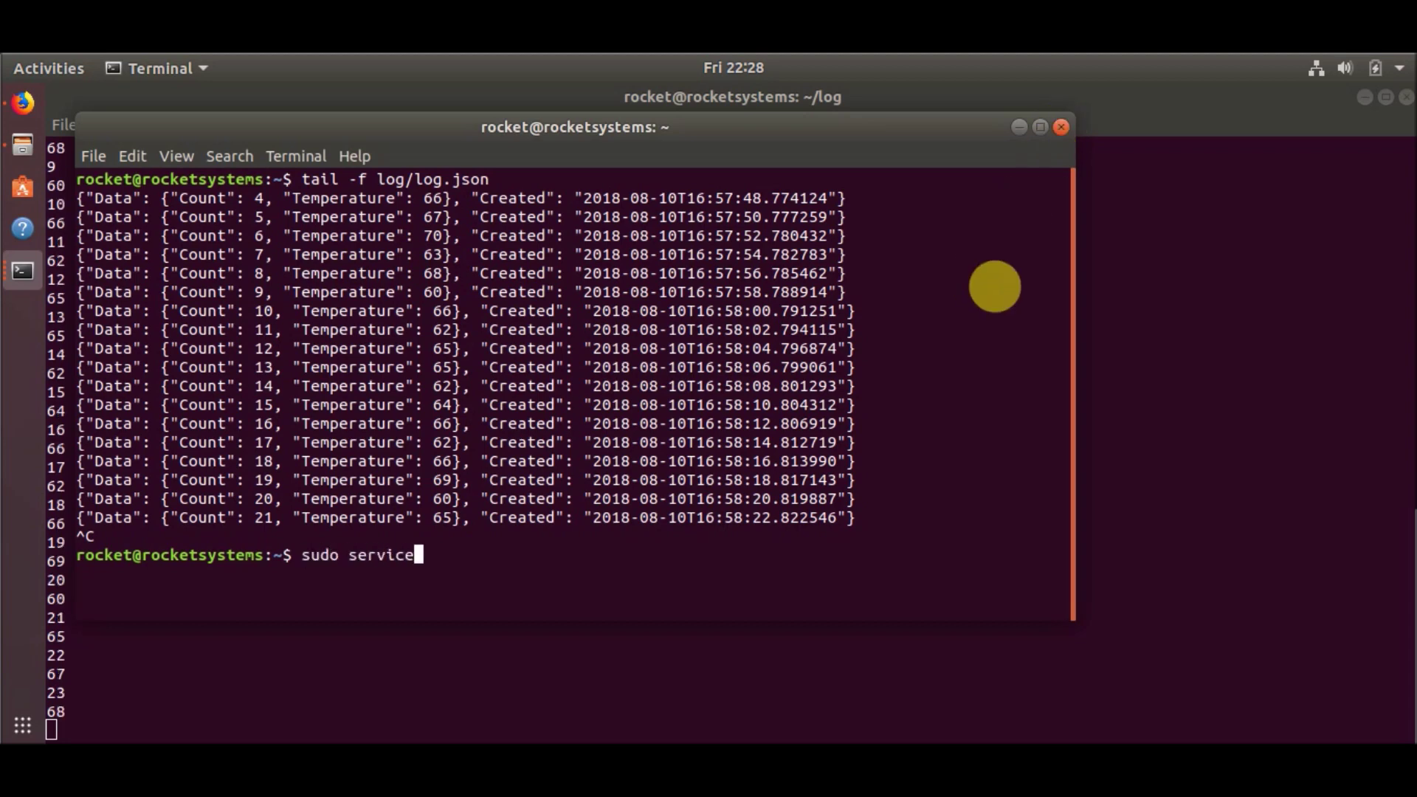
text( td-agent s)
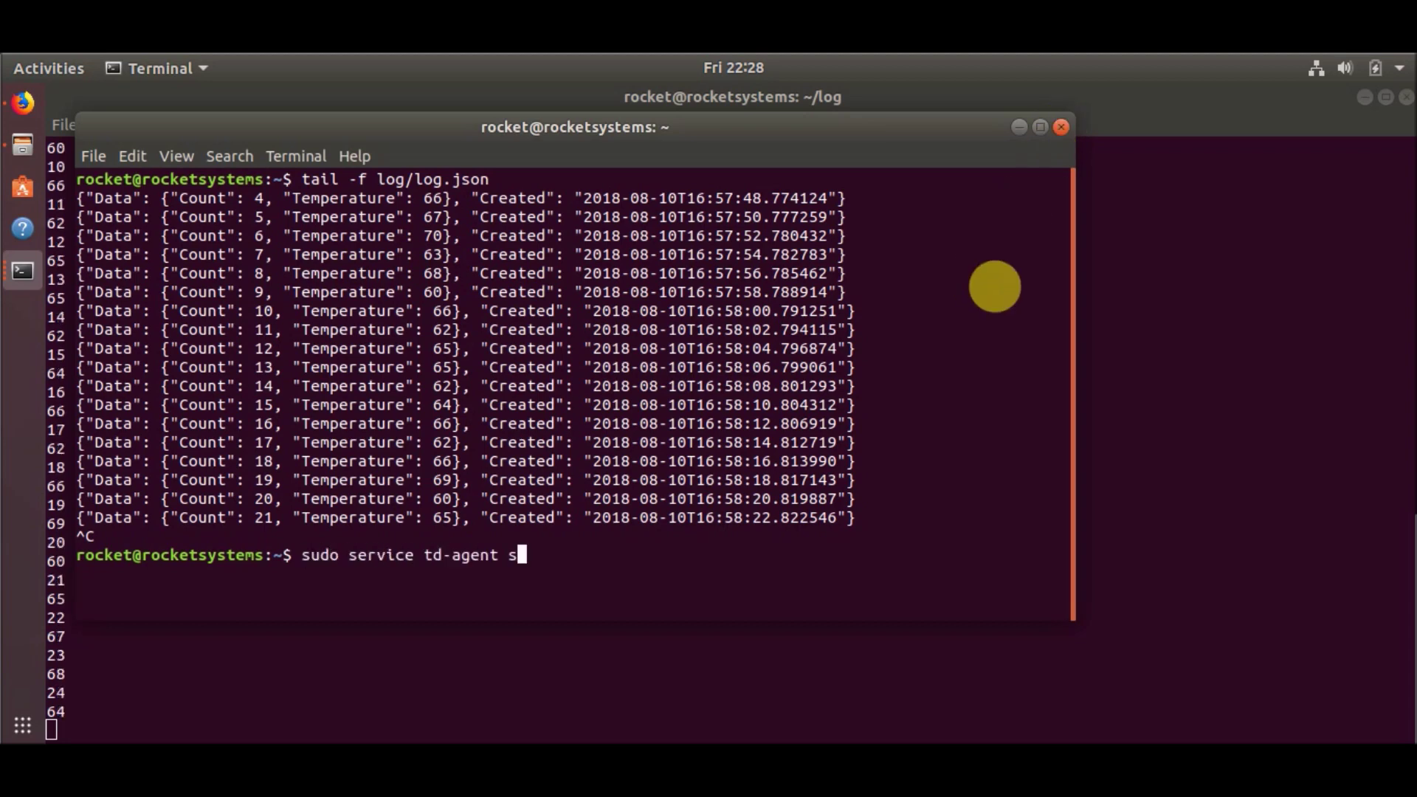
text(tatus)
key(Return)
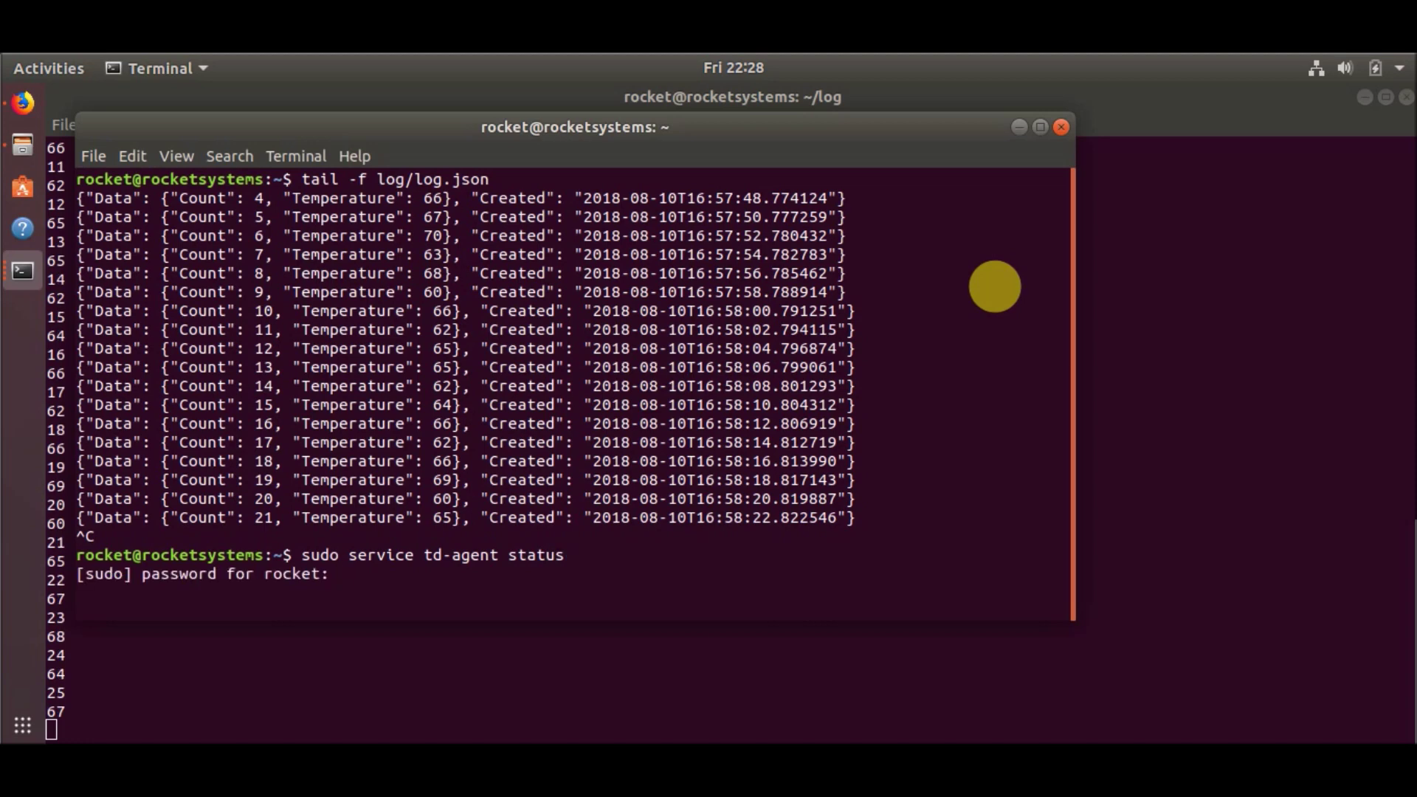
key(Return)
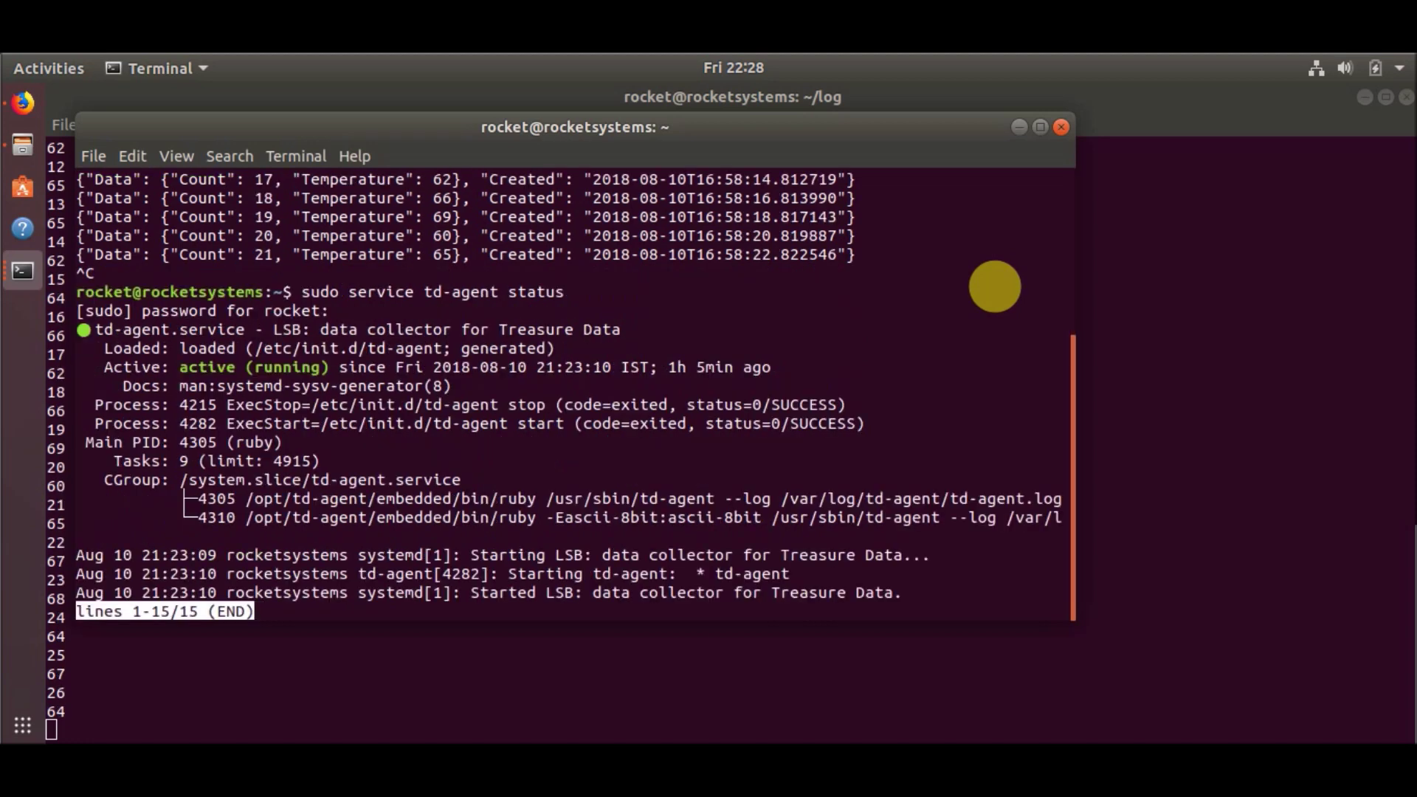
key(q)
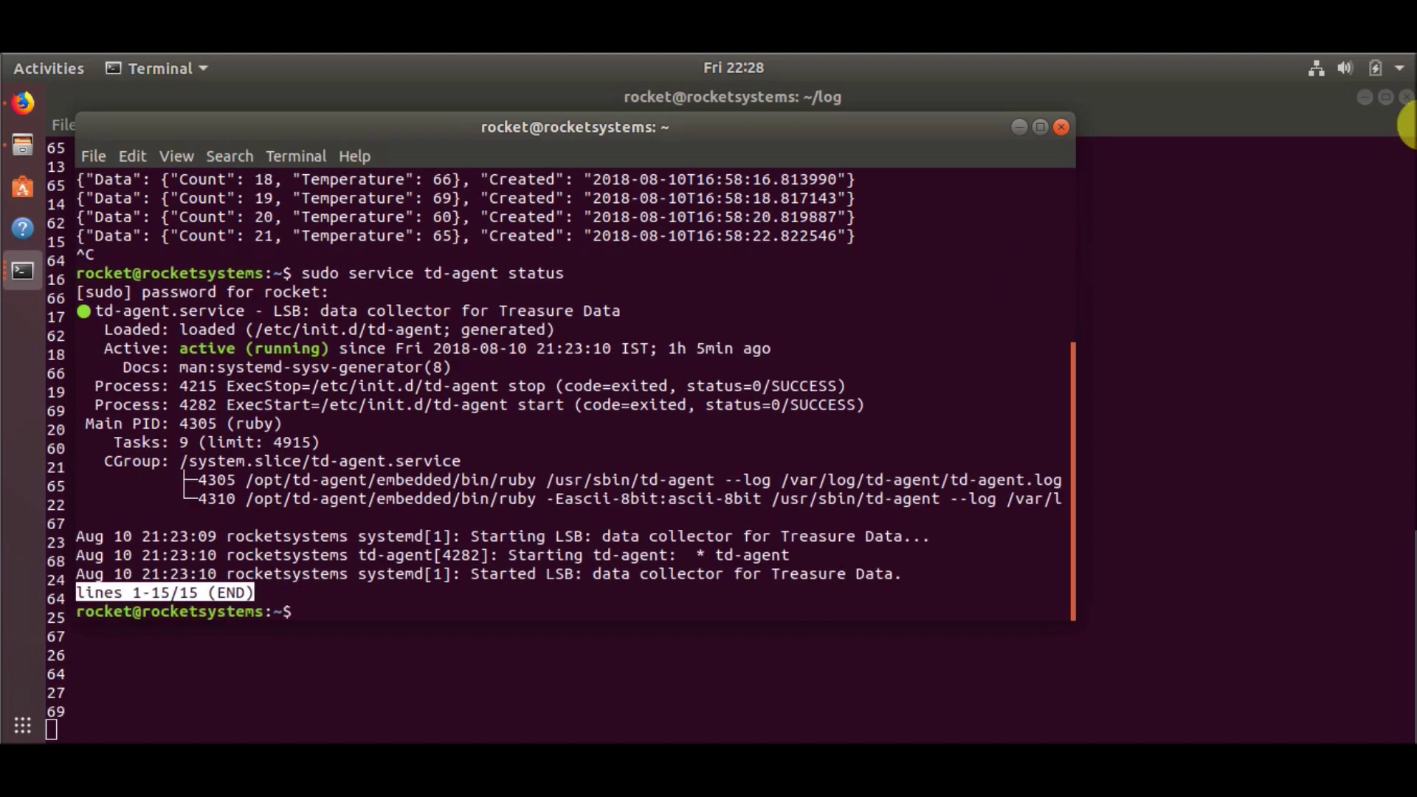
click(1063, 128)
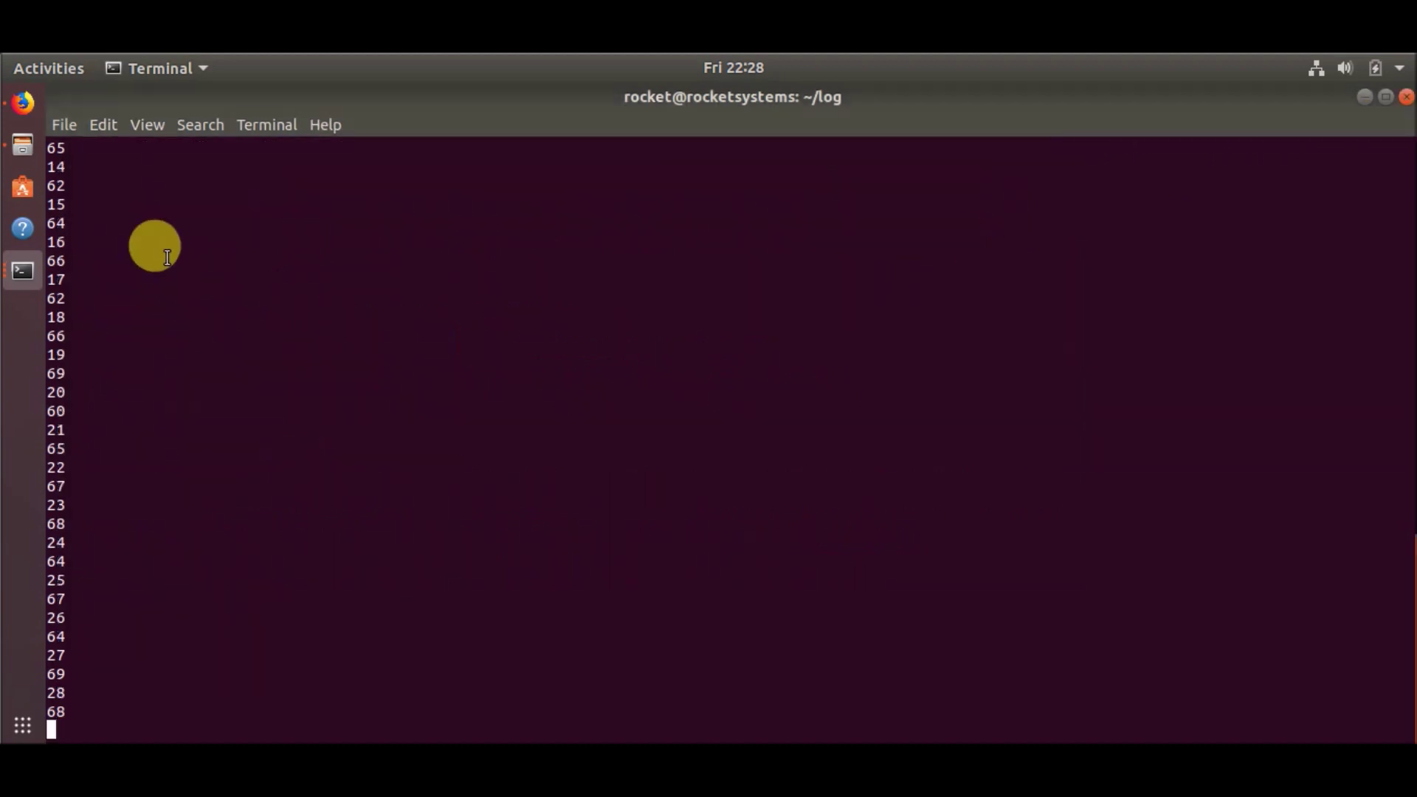
In Discover, expand the newest rocket document and mark its Temperature 70 in the JSON
click(28, 115)
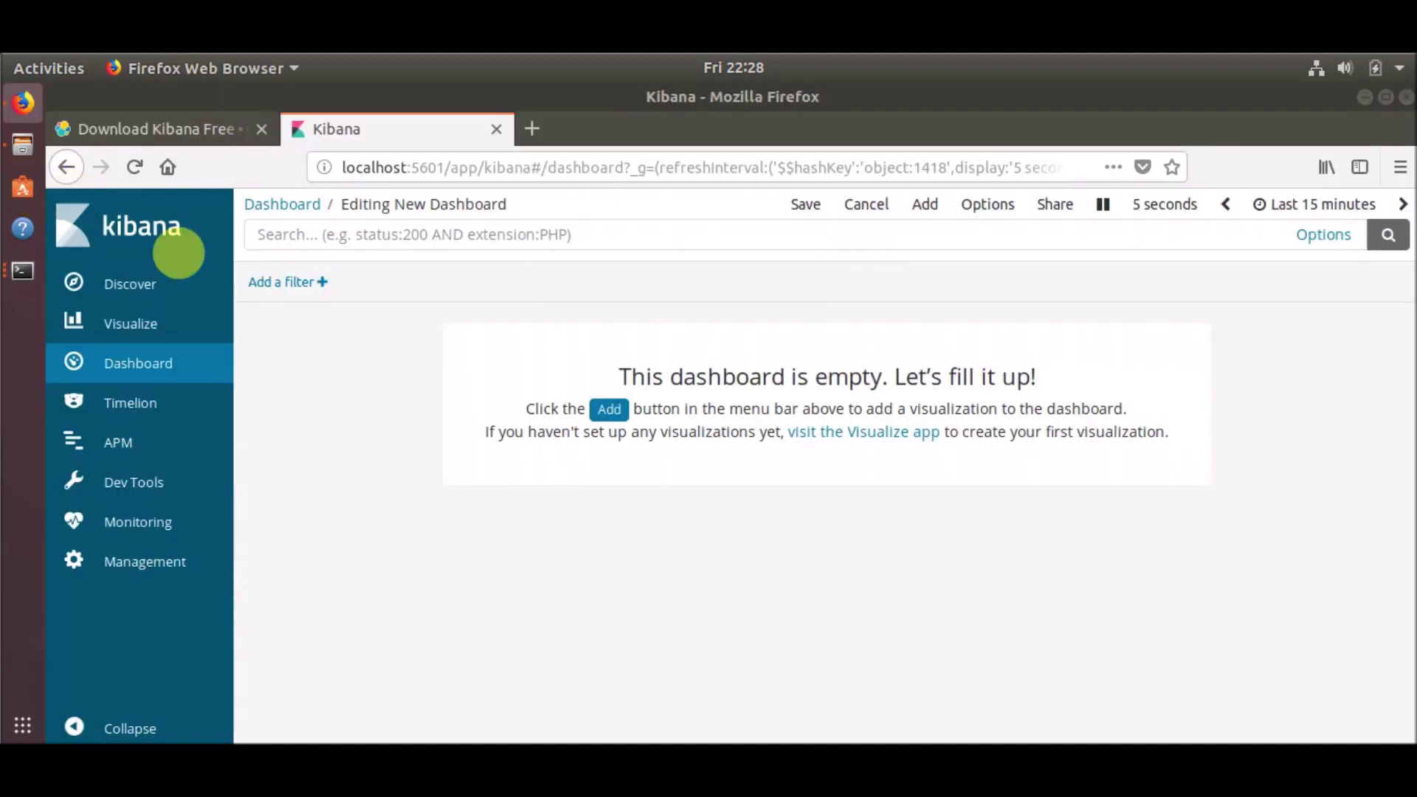
click(138, 290)
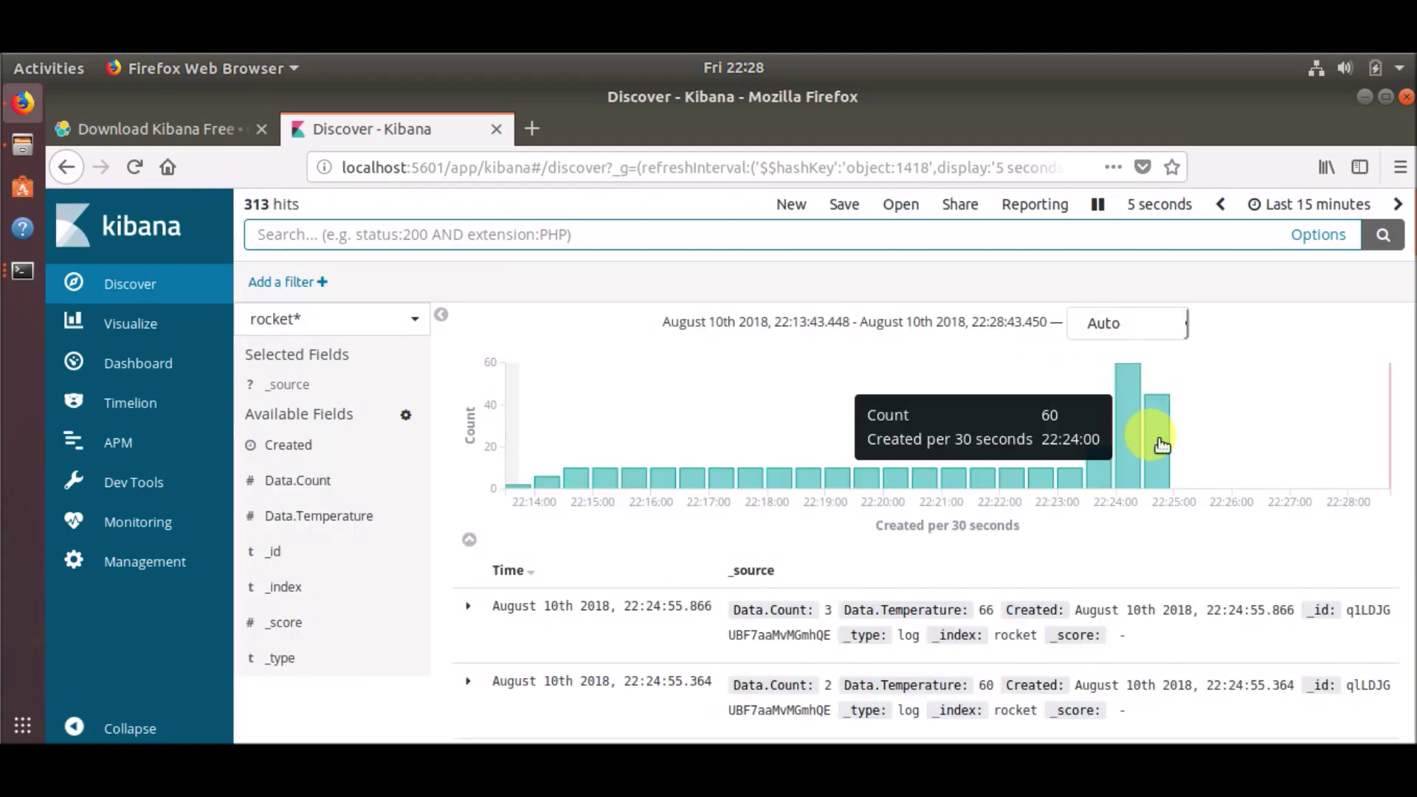
scroll(627, 583, down, 5)
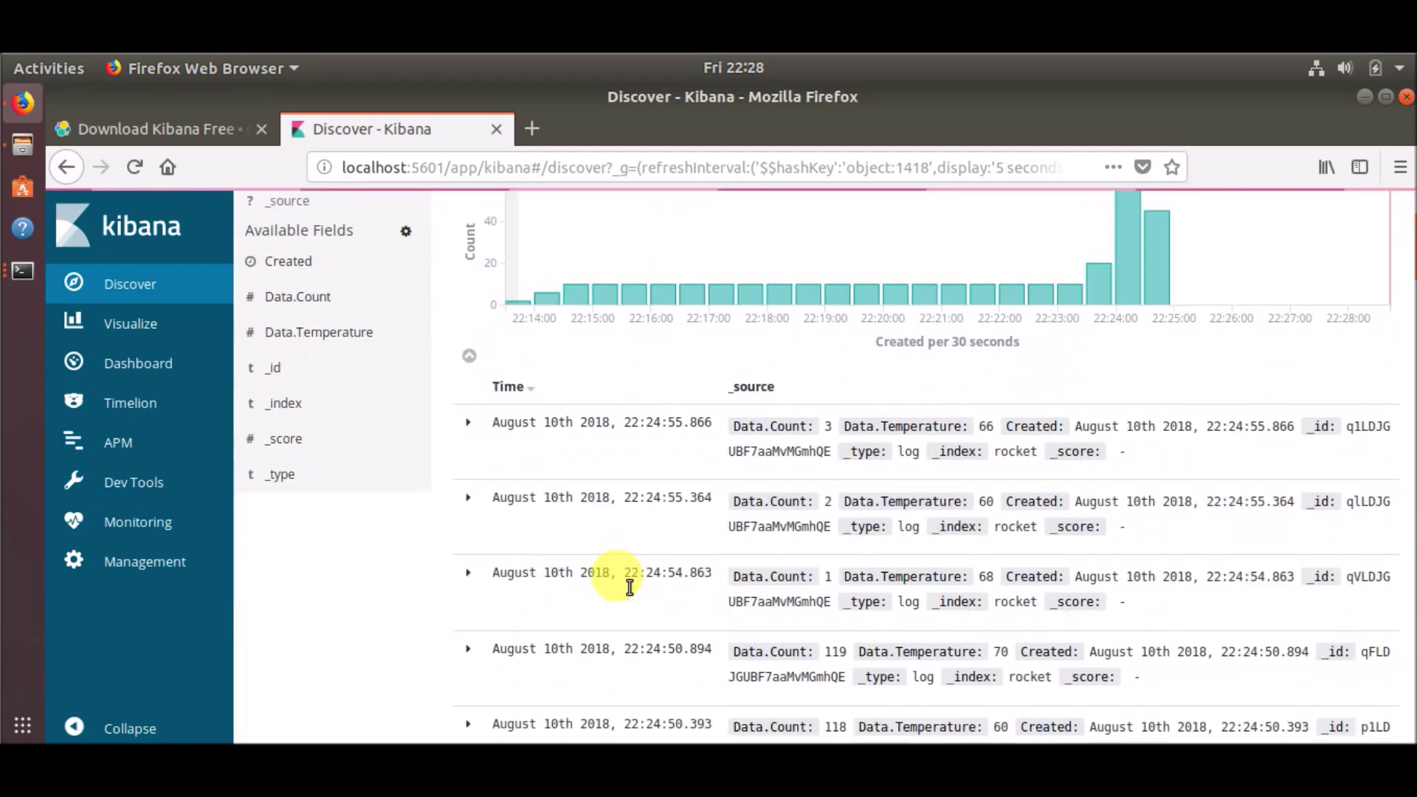
scroll(575, 454, up, 5)
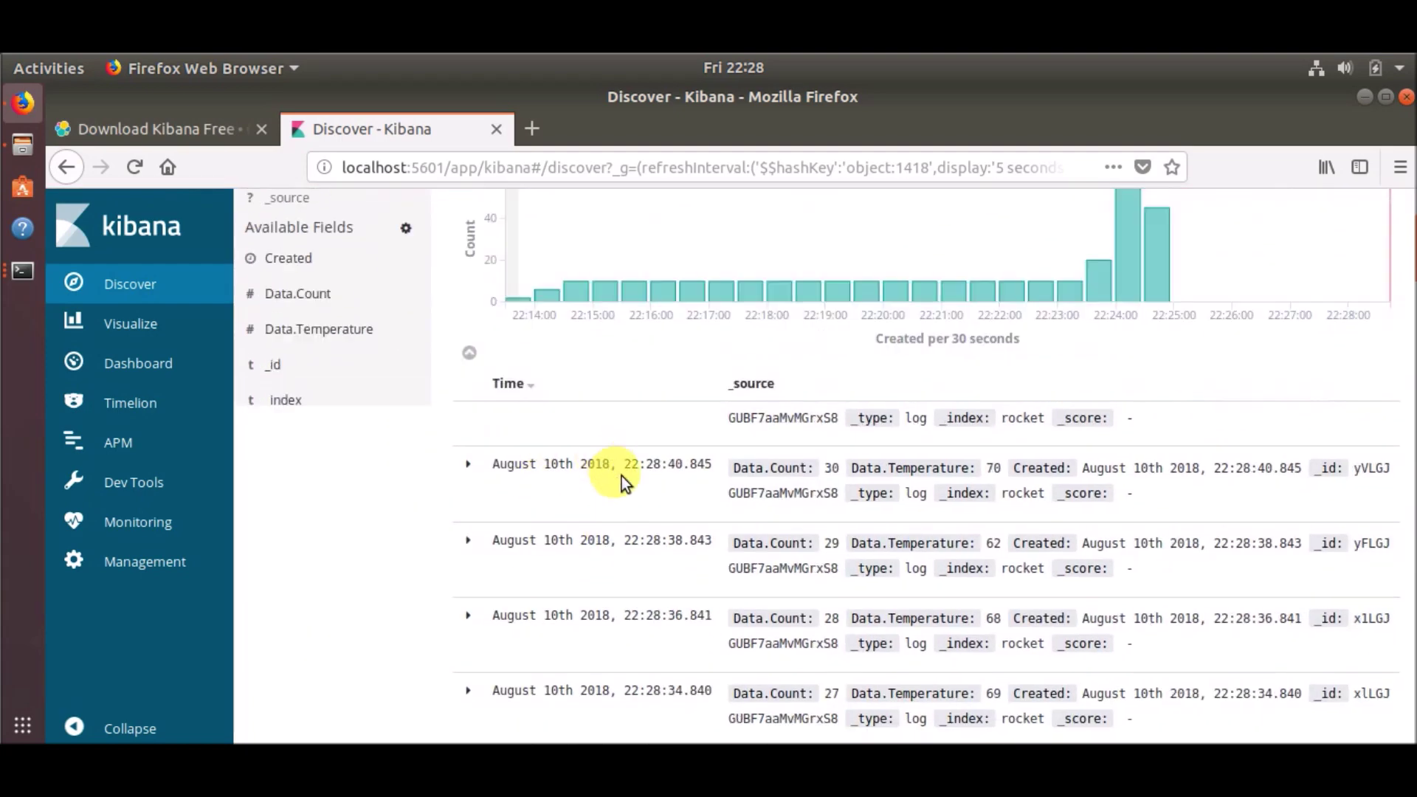
scroll(627, 490, down, 2)
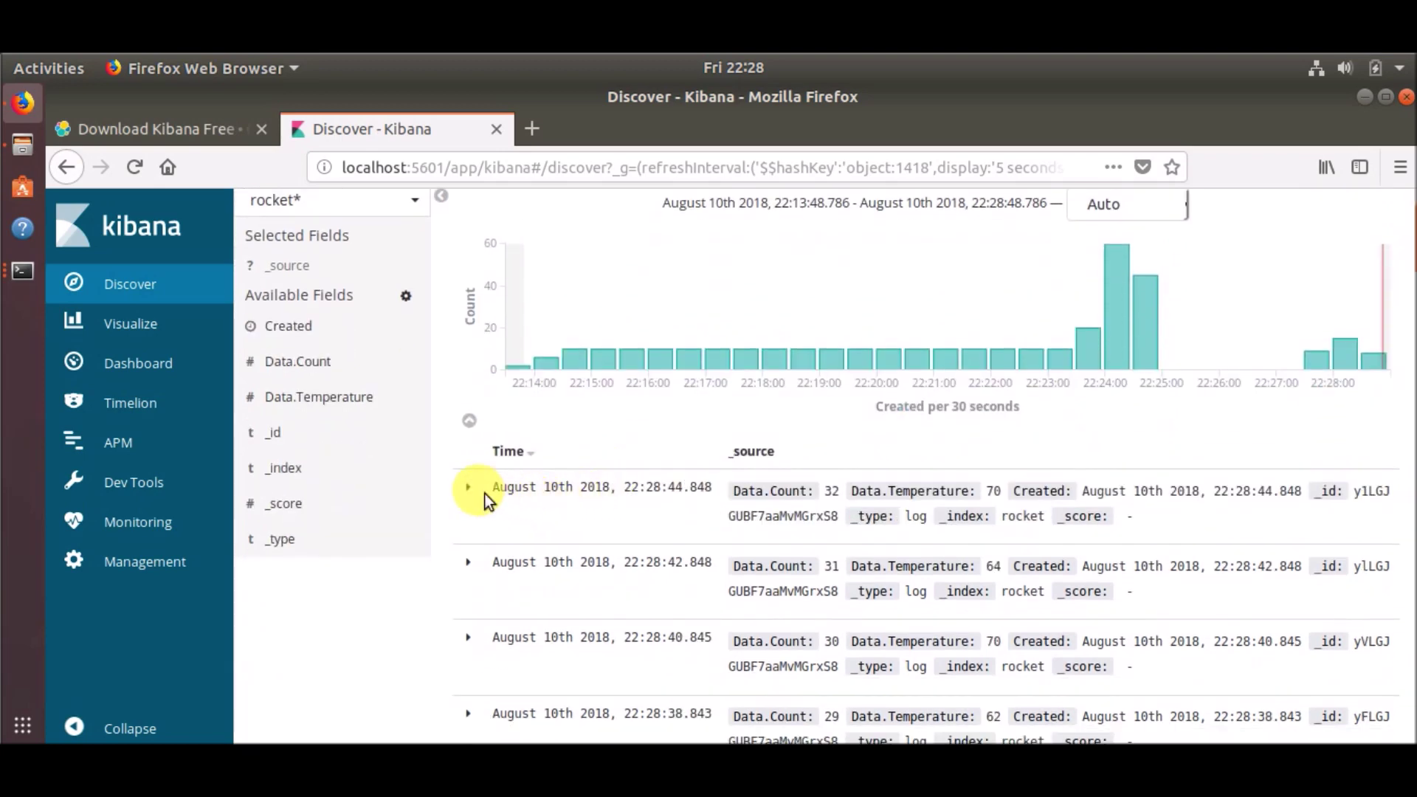
click(479, 490)
scroll(517, 488, down, 2)
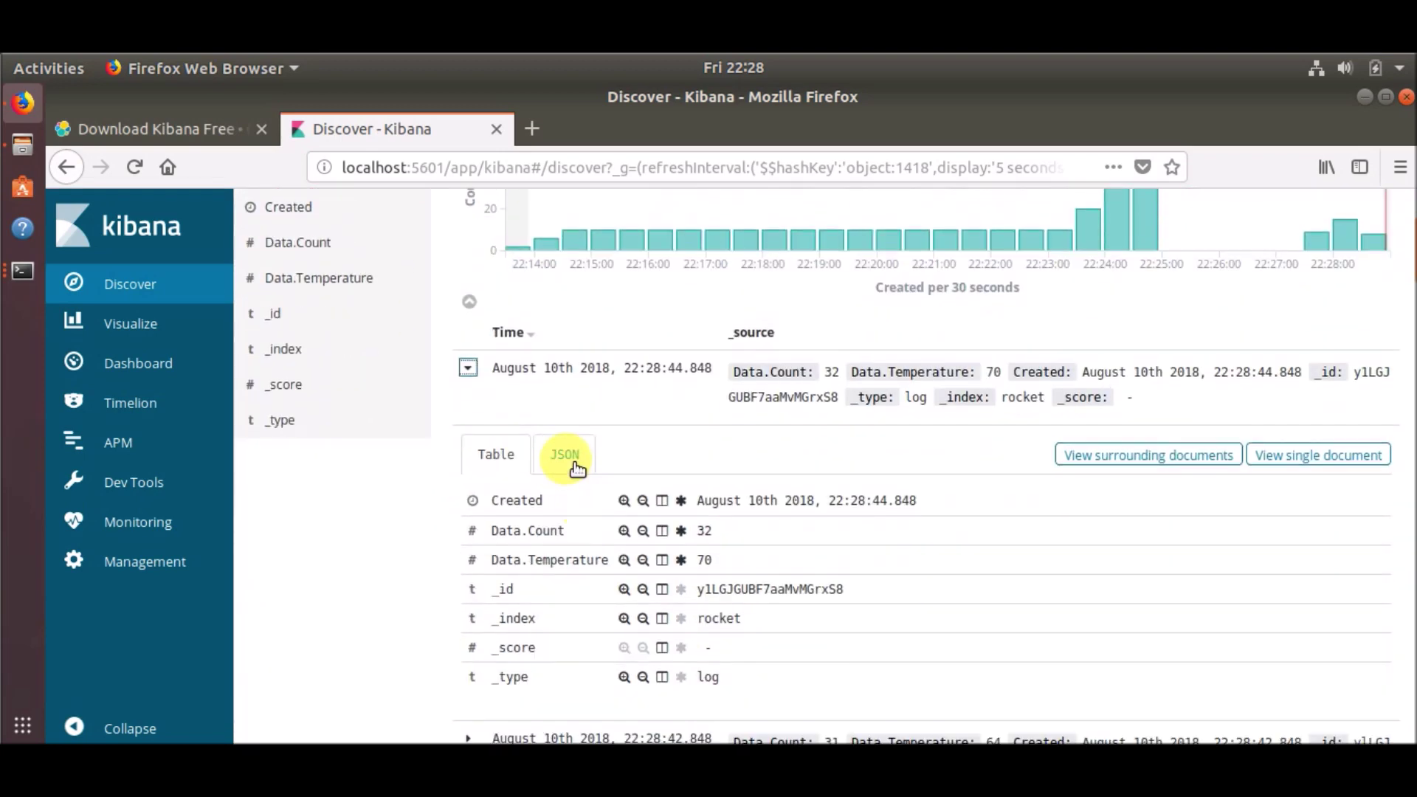
scroll(730, 480, down, 2)
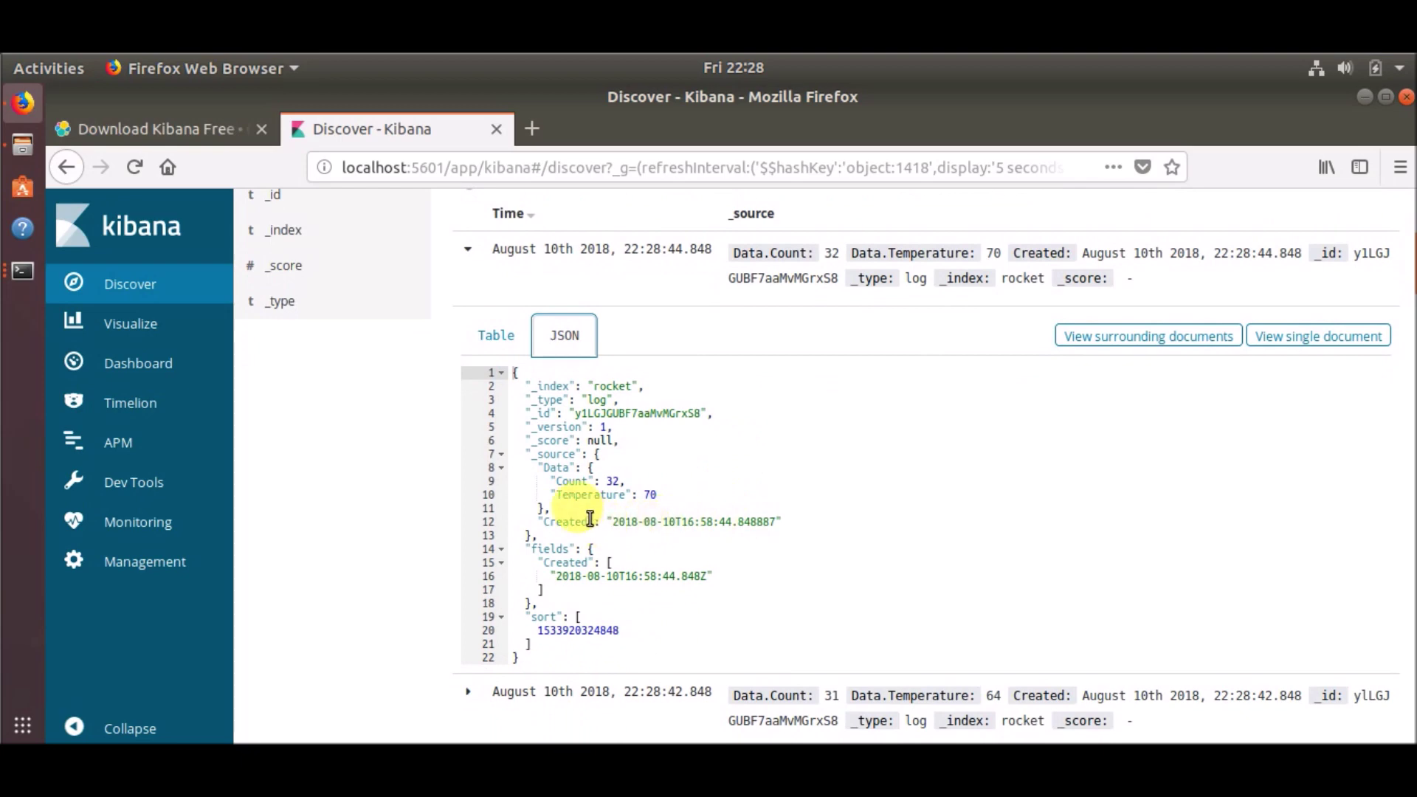
drag(584, 508, 658, 508)
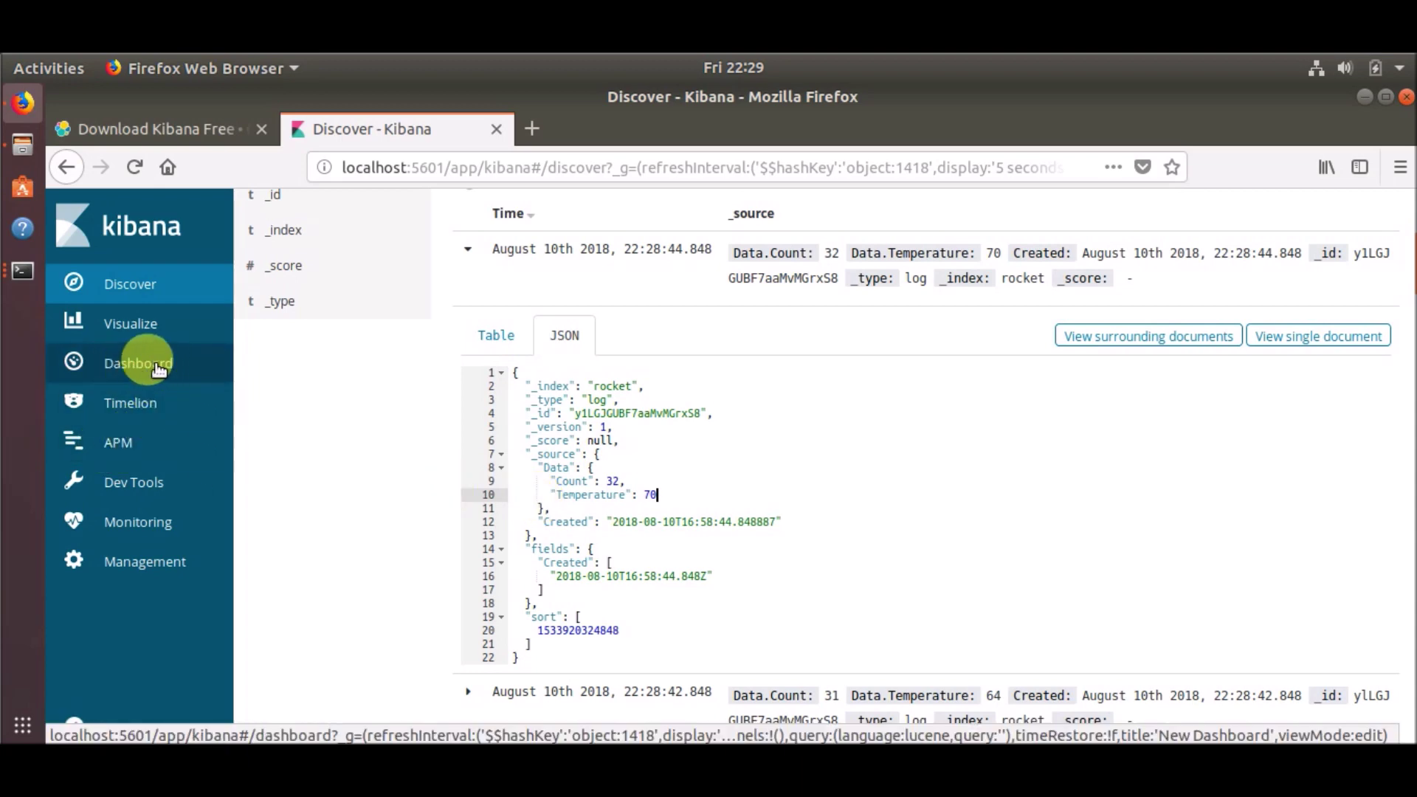
Create a Gauge visualization on the rocket* index pattern and expand its Count metric
click(142, 334)
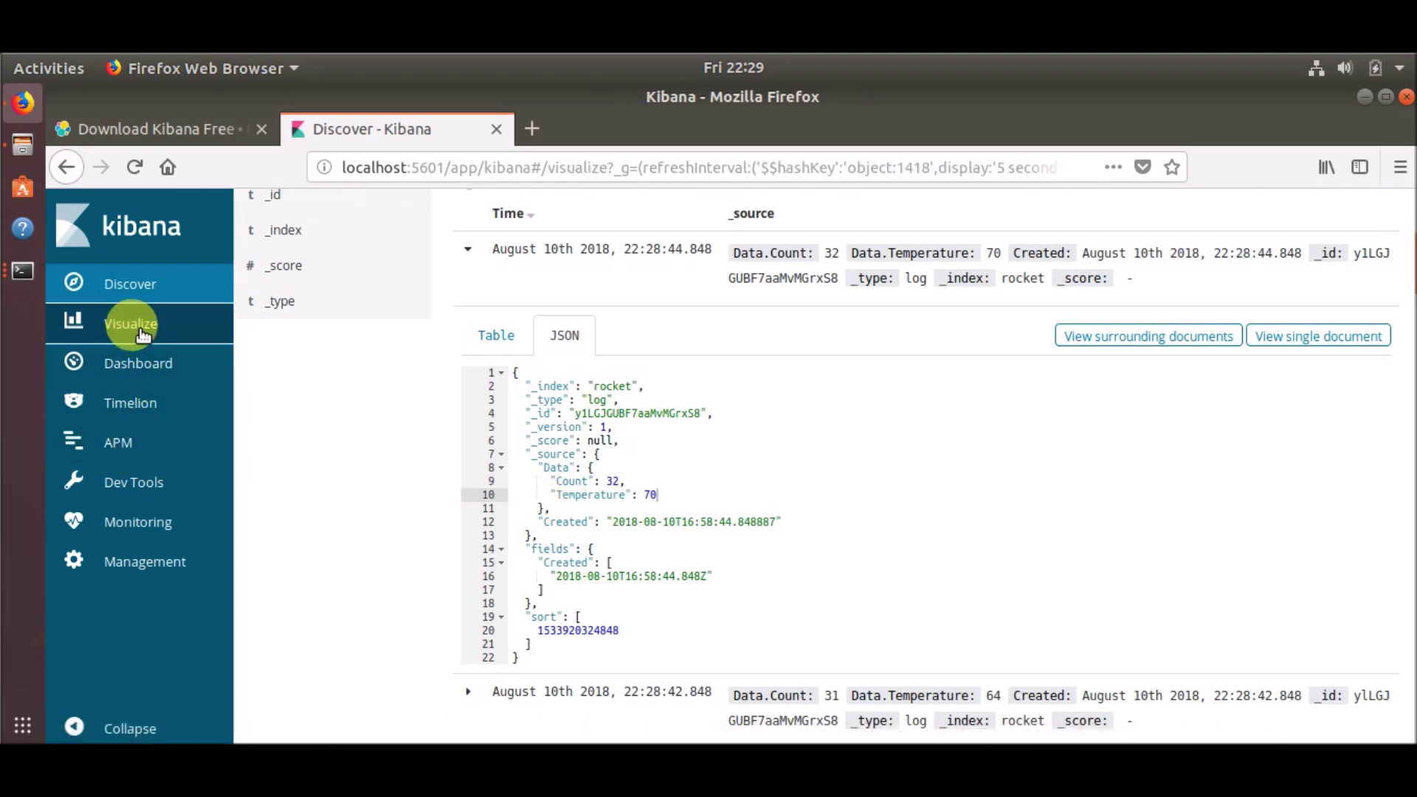
click(851, 424)
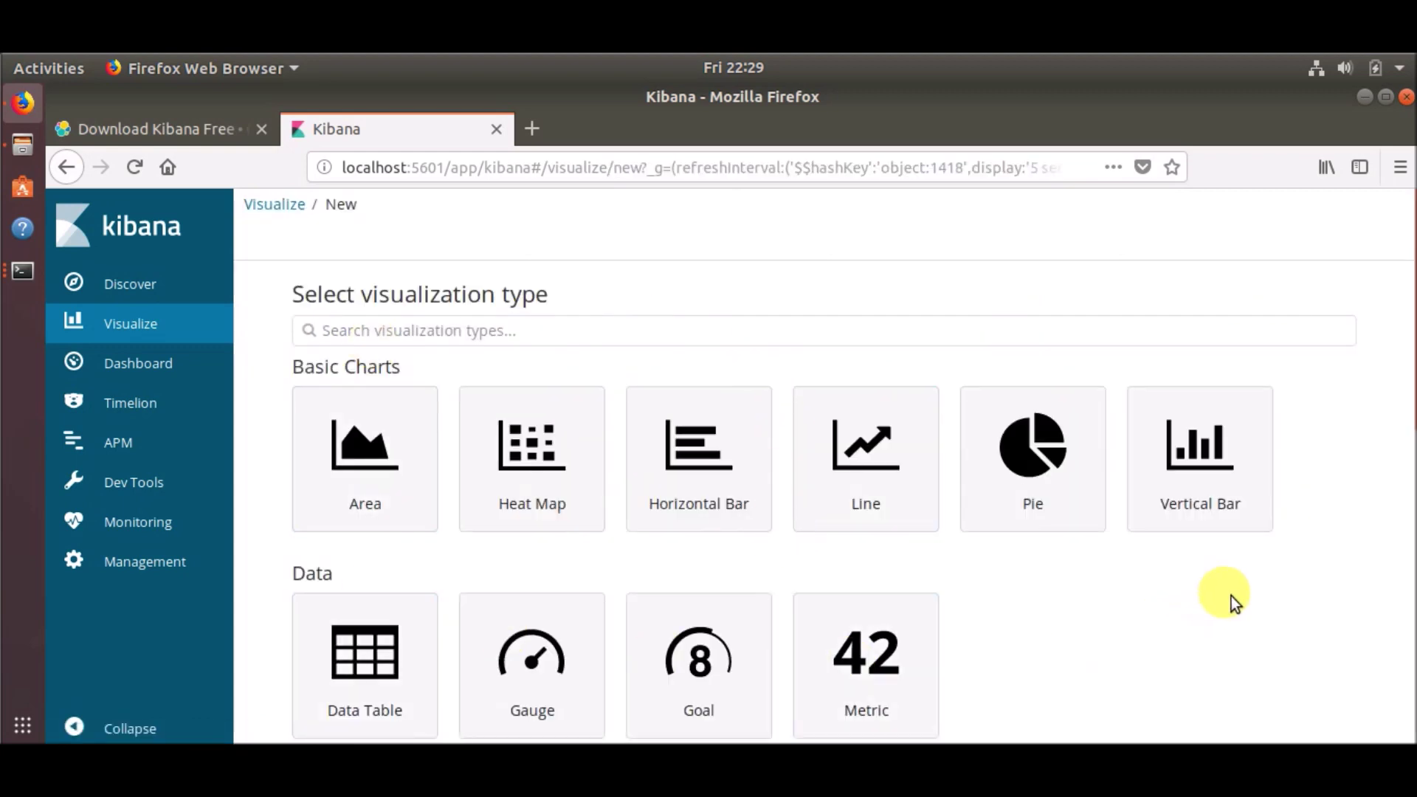
scroll(1233, 598, down, 3)
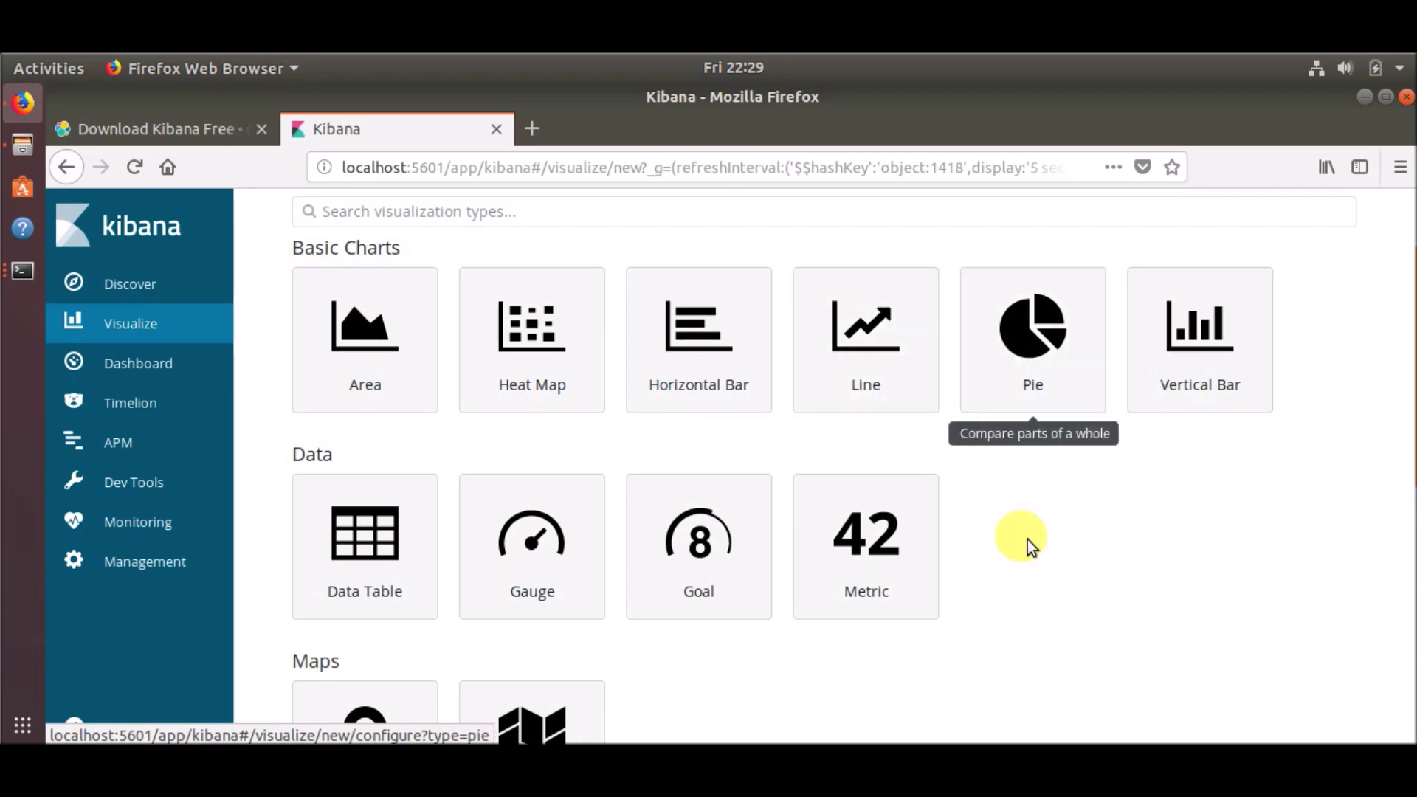
scroll(1048, 642, down, 1)
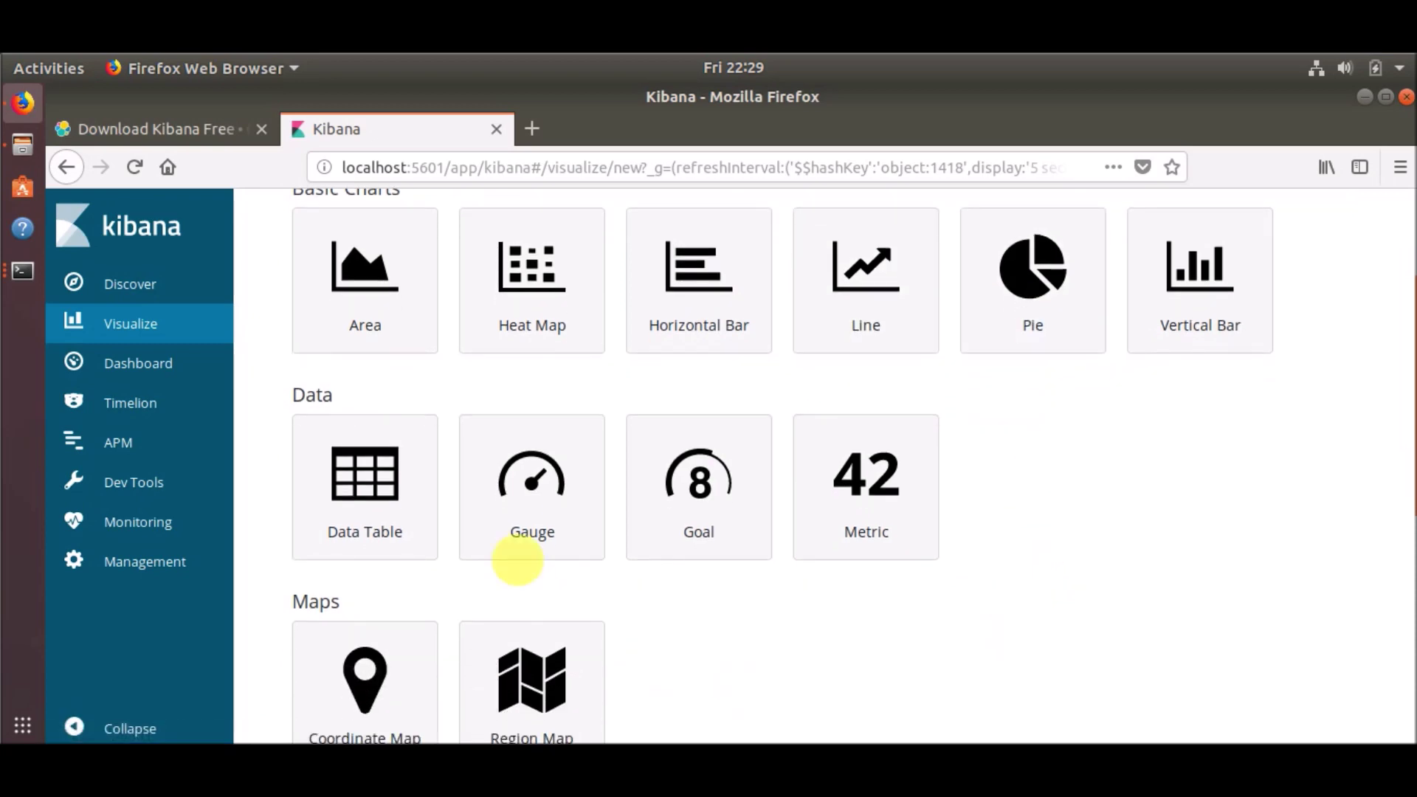
click(547, 498)
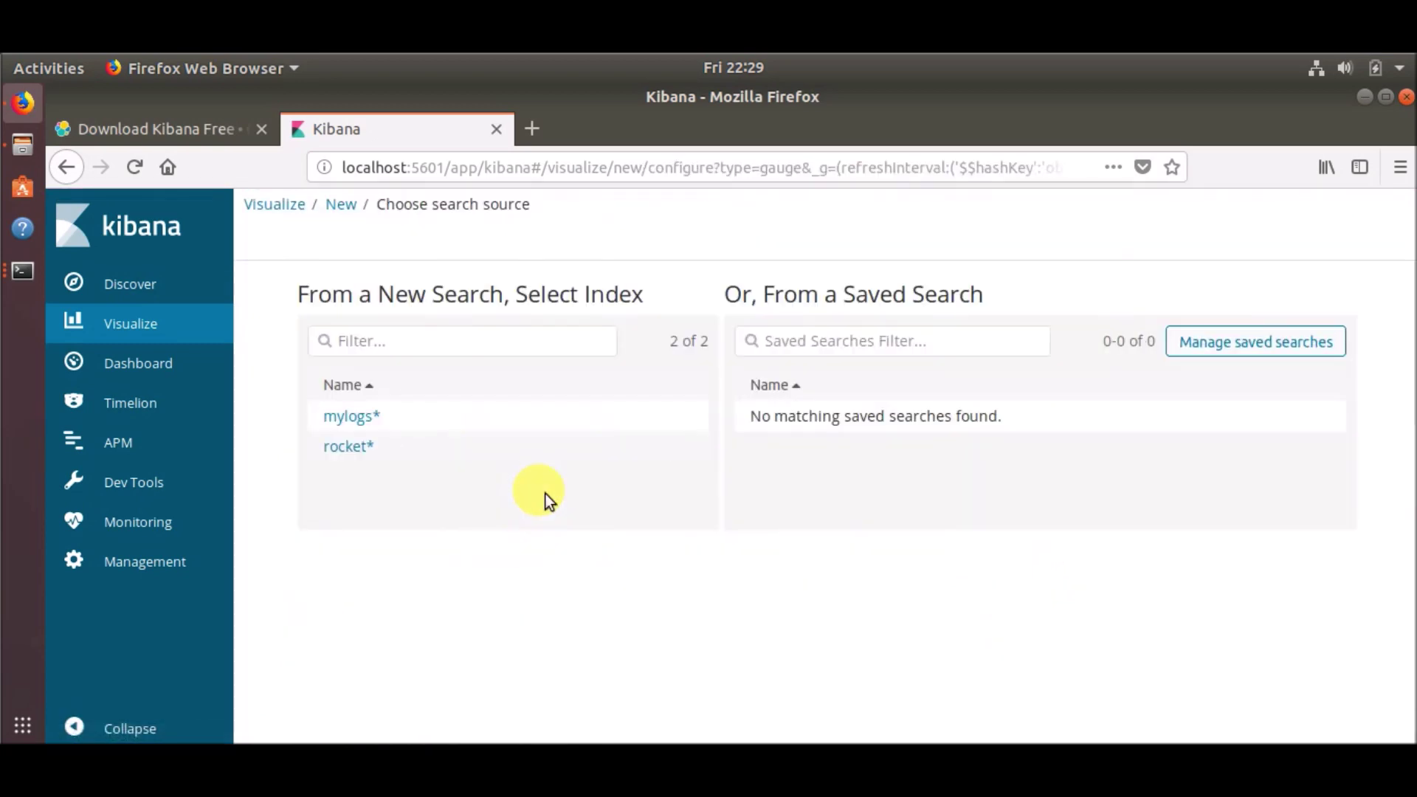
click(363, 457)
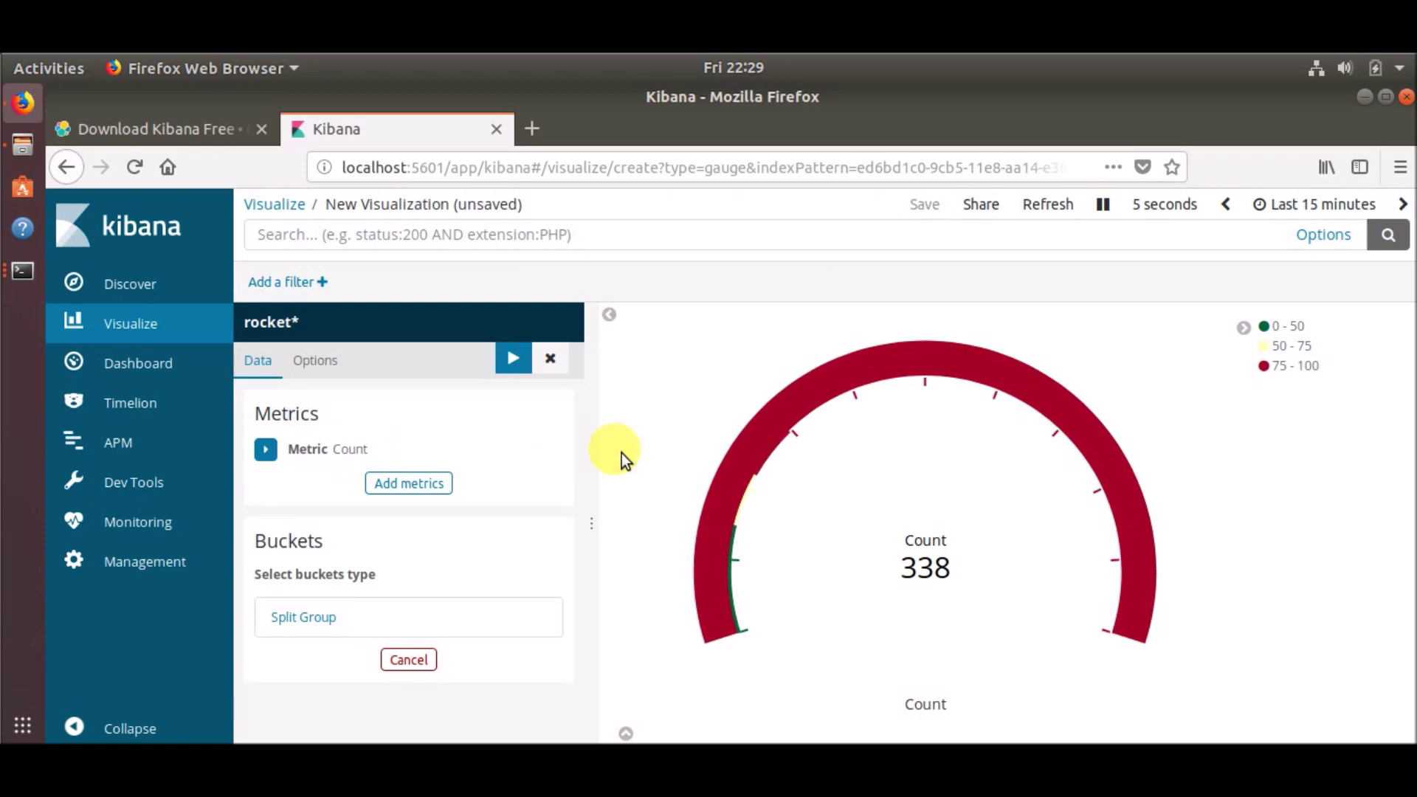
click(277, 453)
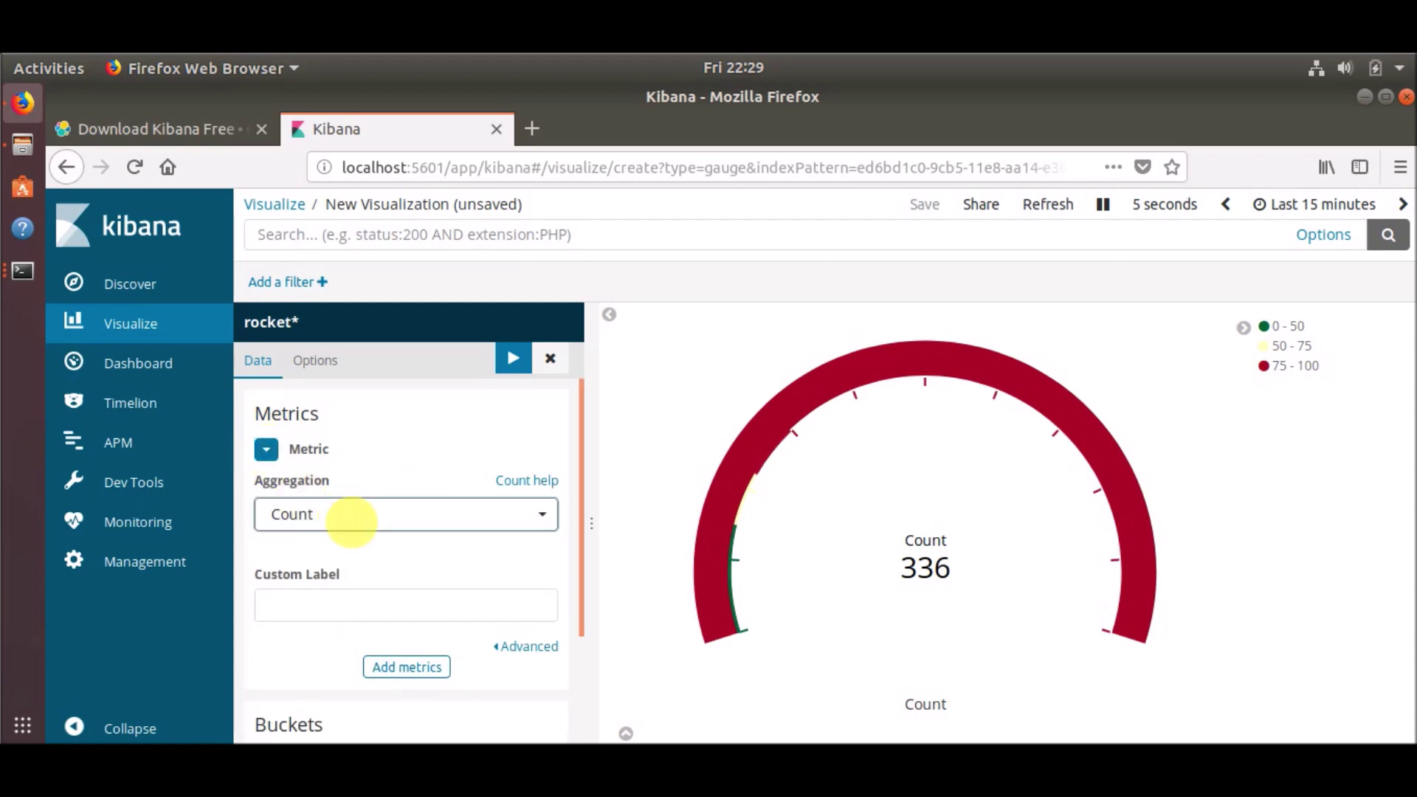
Set the gauge metric to Top Hit on Data.Temperature aggregated with Max, and apply it
click(363, 530)
scroll(454, 464, down, 2)
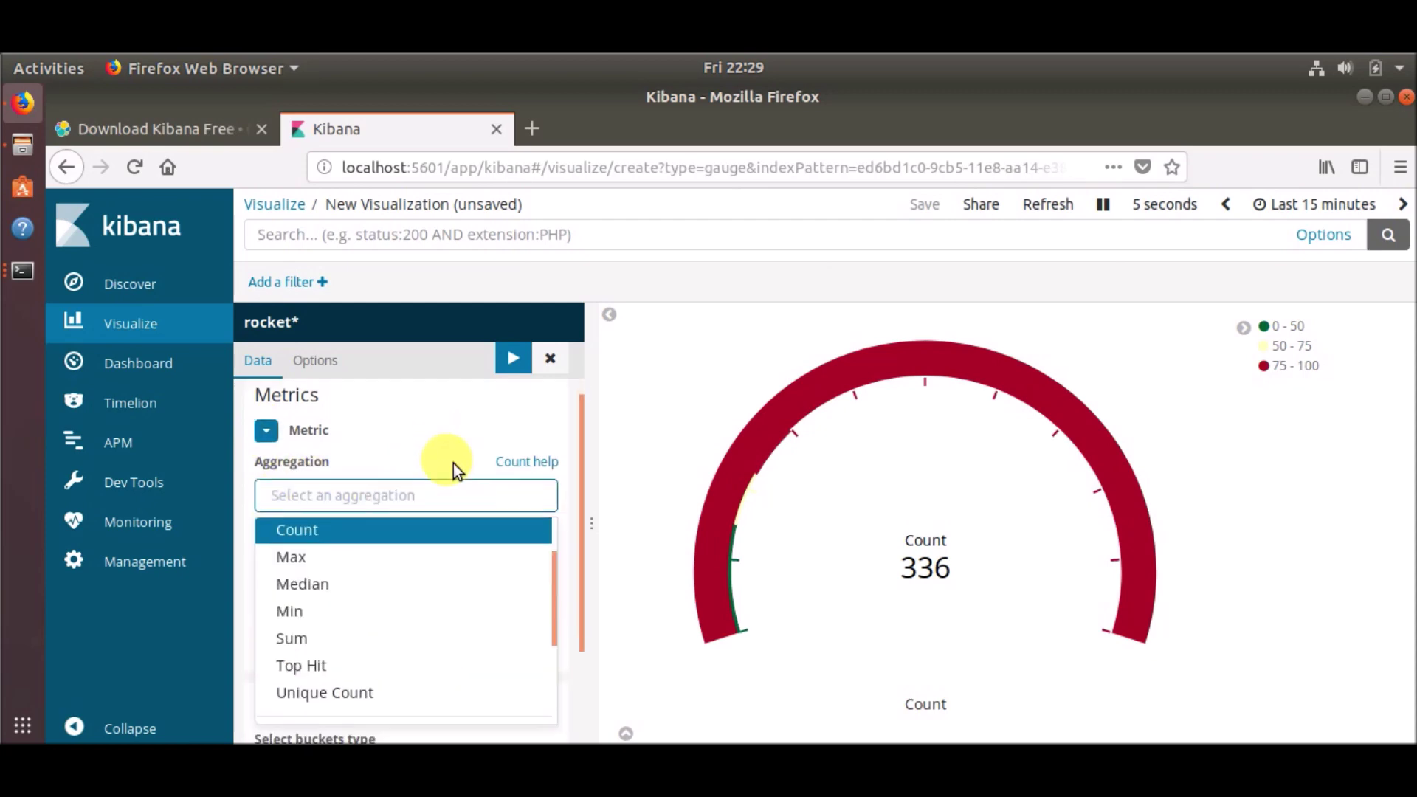
click(338, 626)
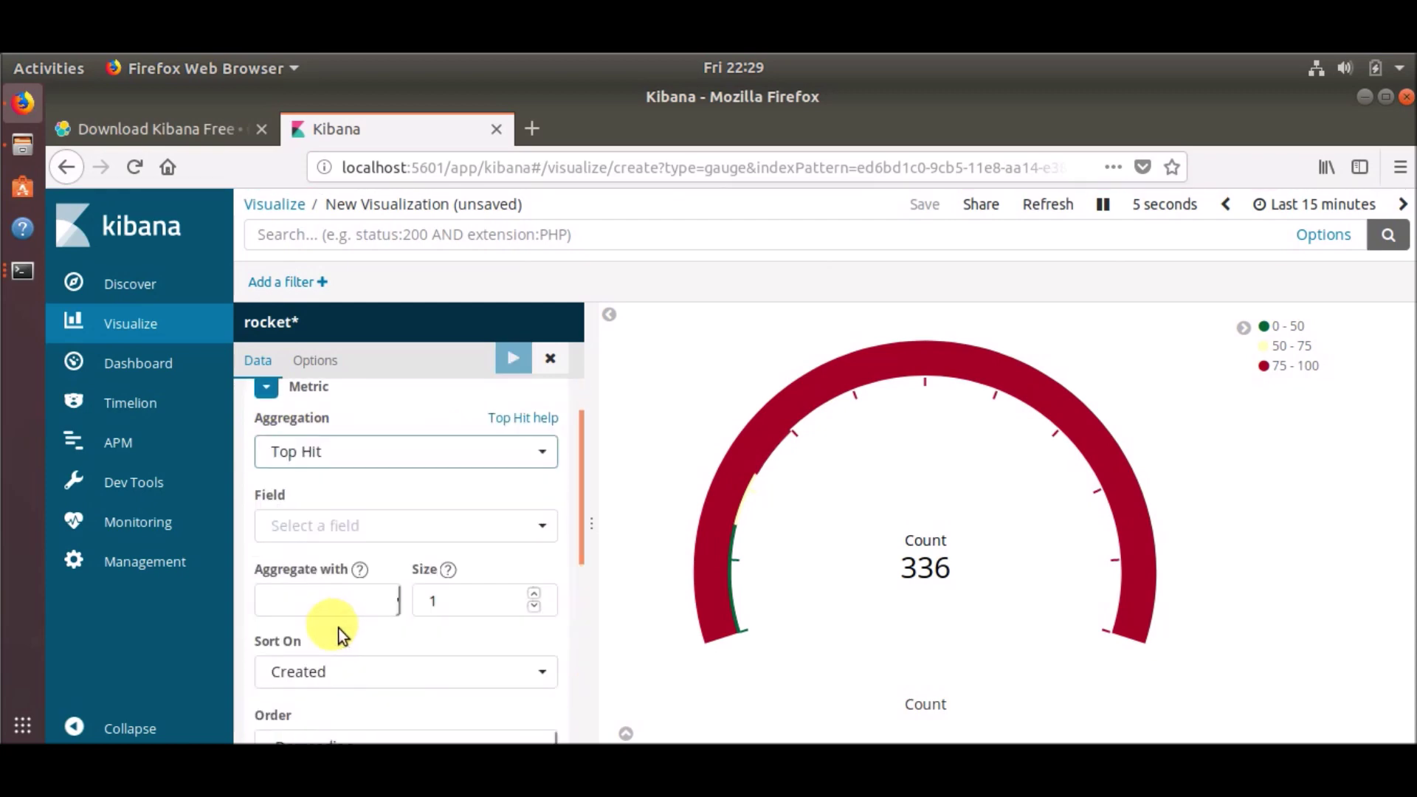
click(378, 535)
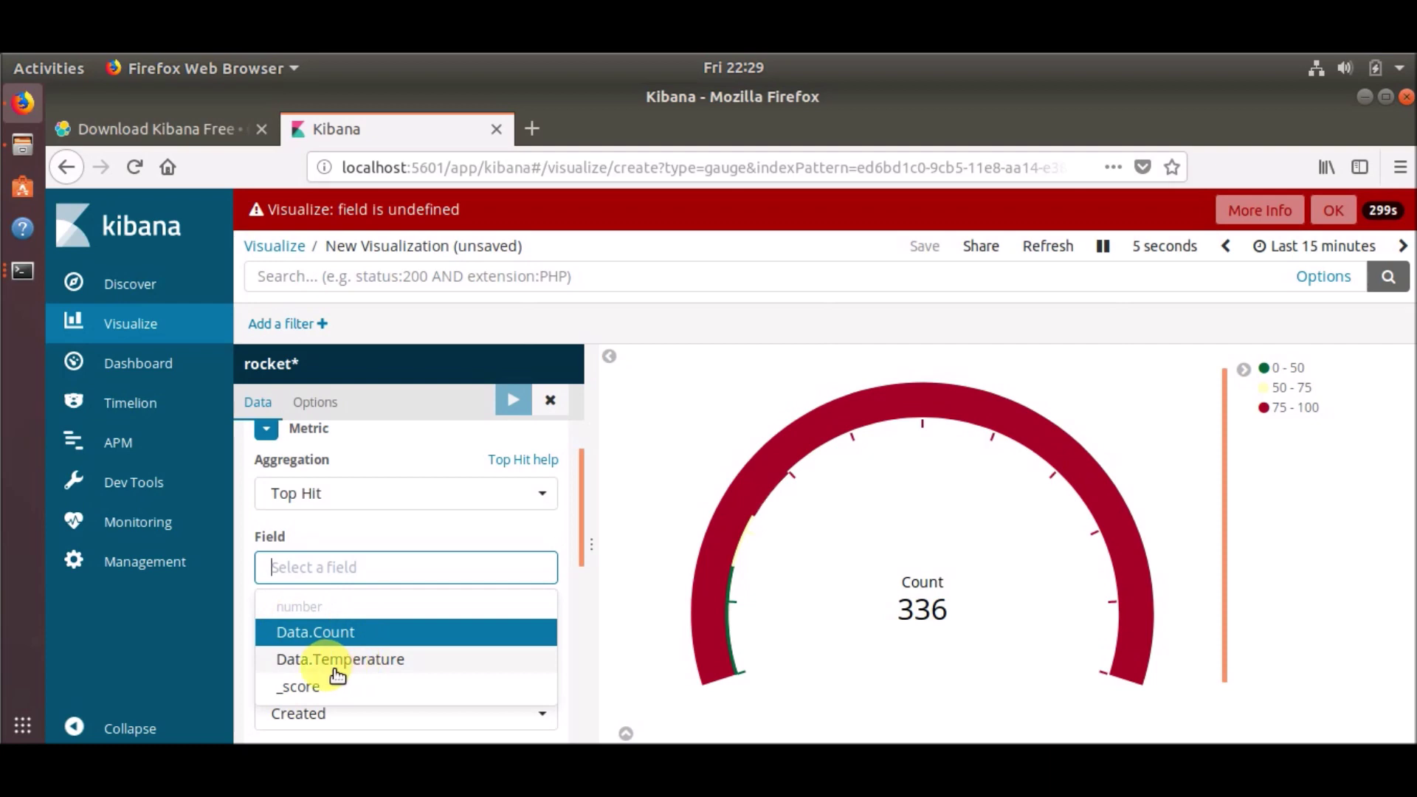
click(362, 659)
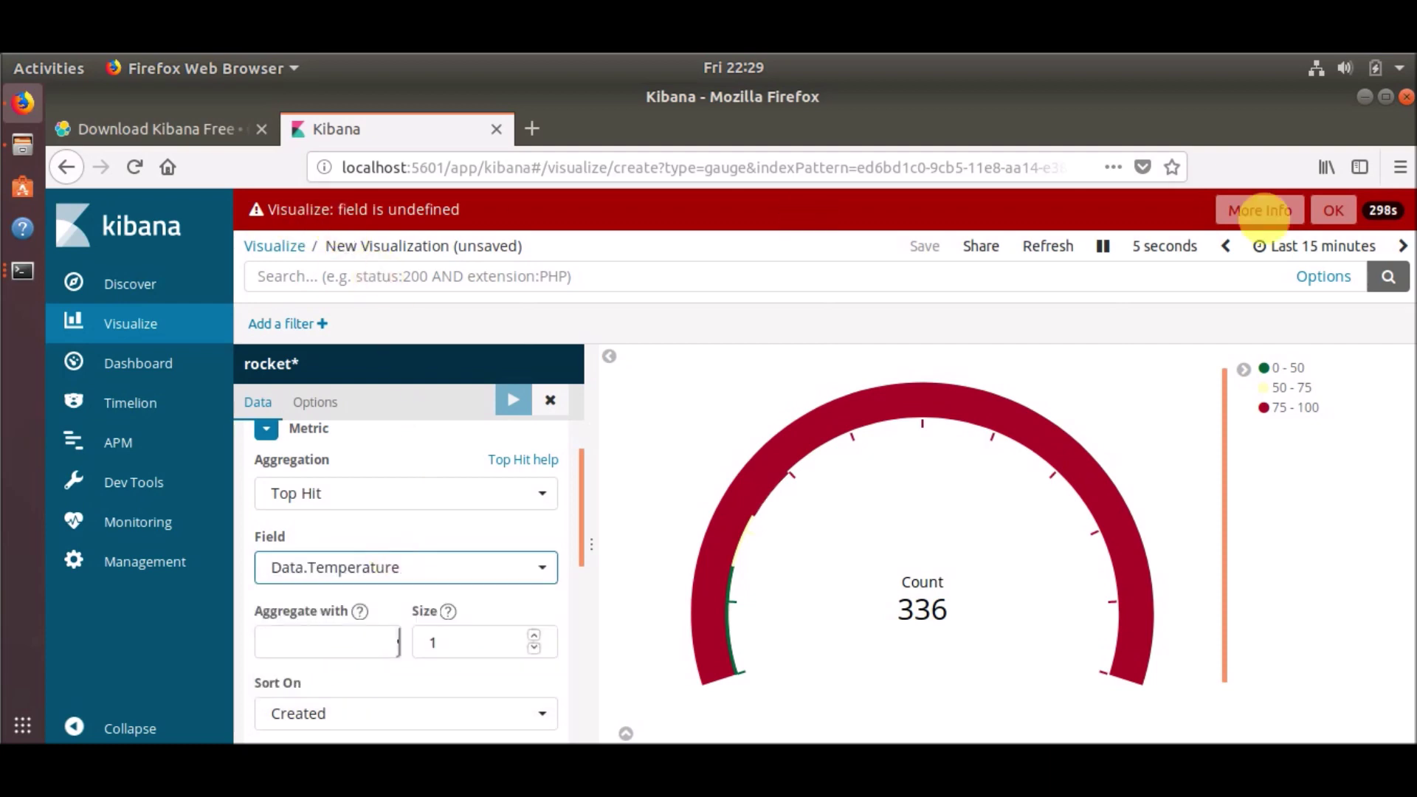
click(1333, 210)
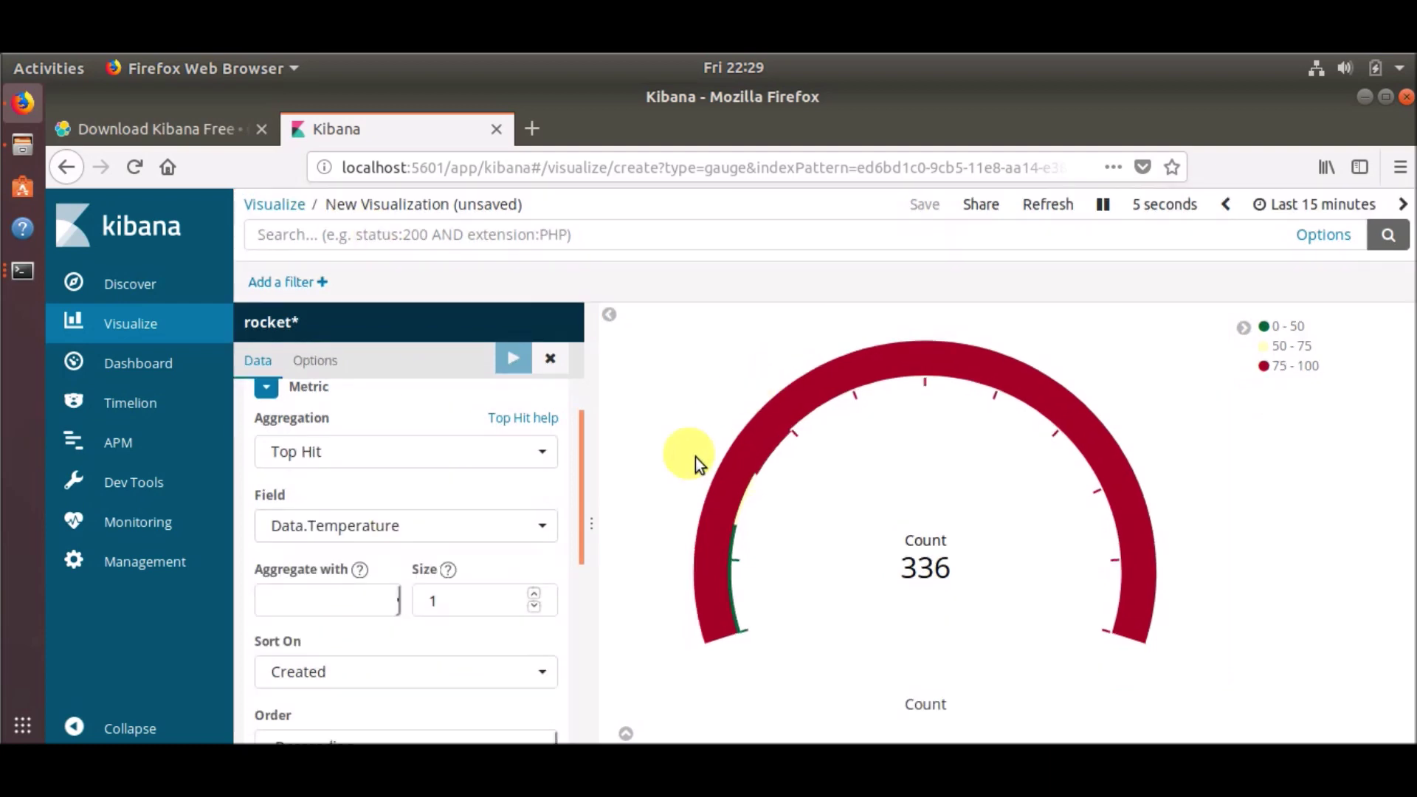
click(345, 596)
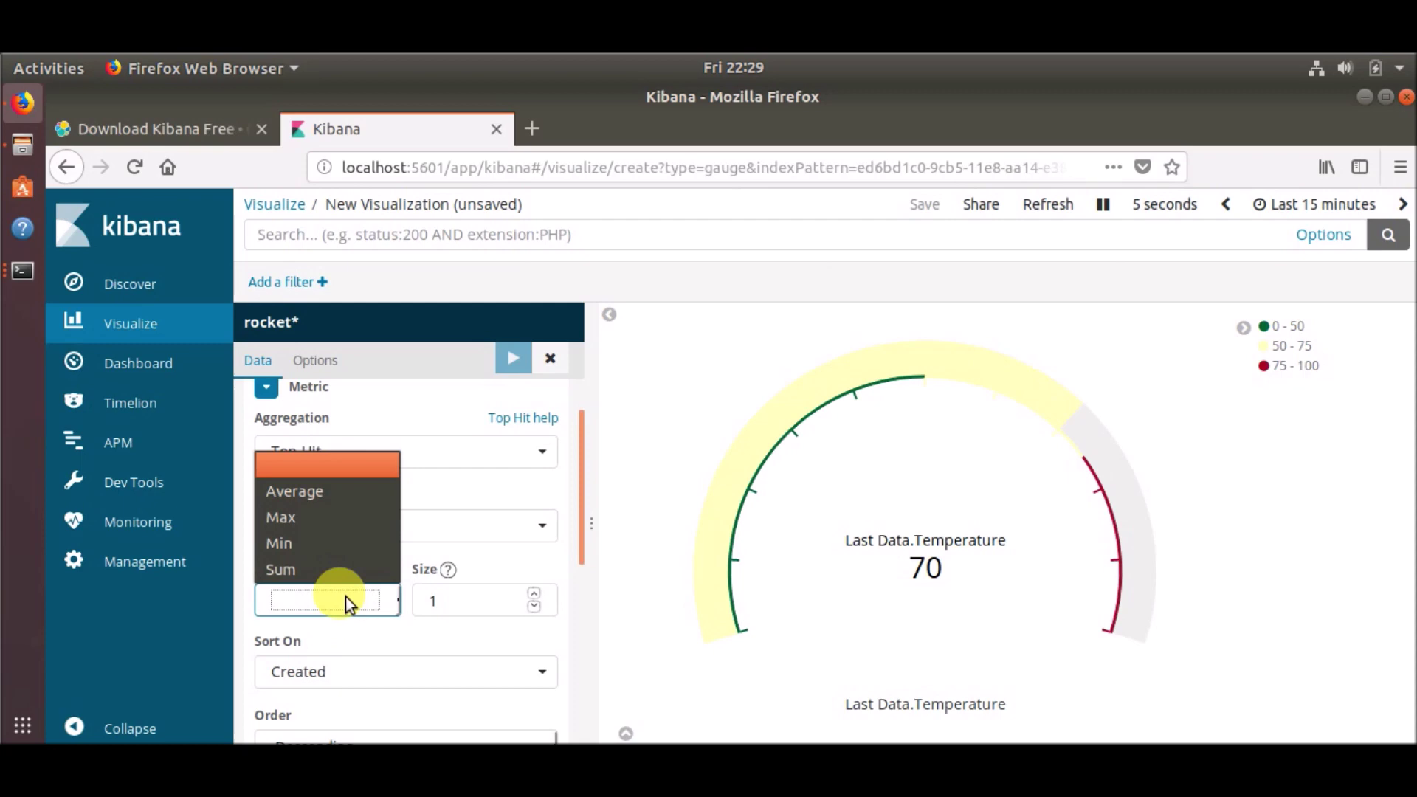
click(337, 519)
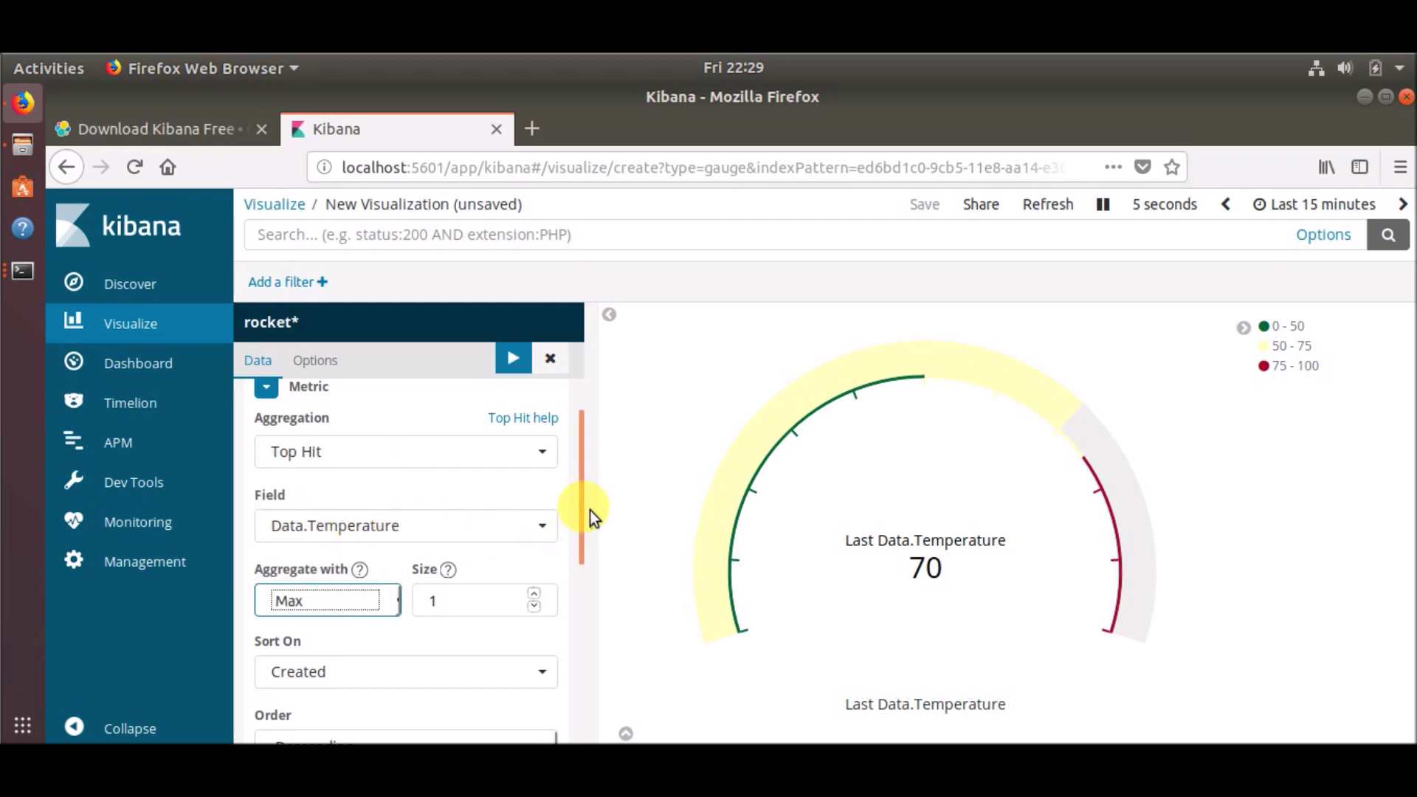
click(514, 359)
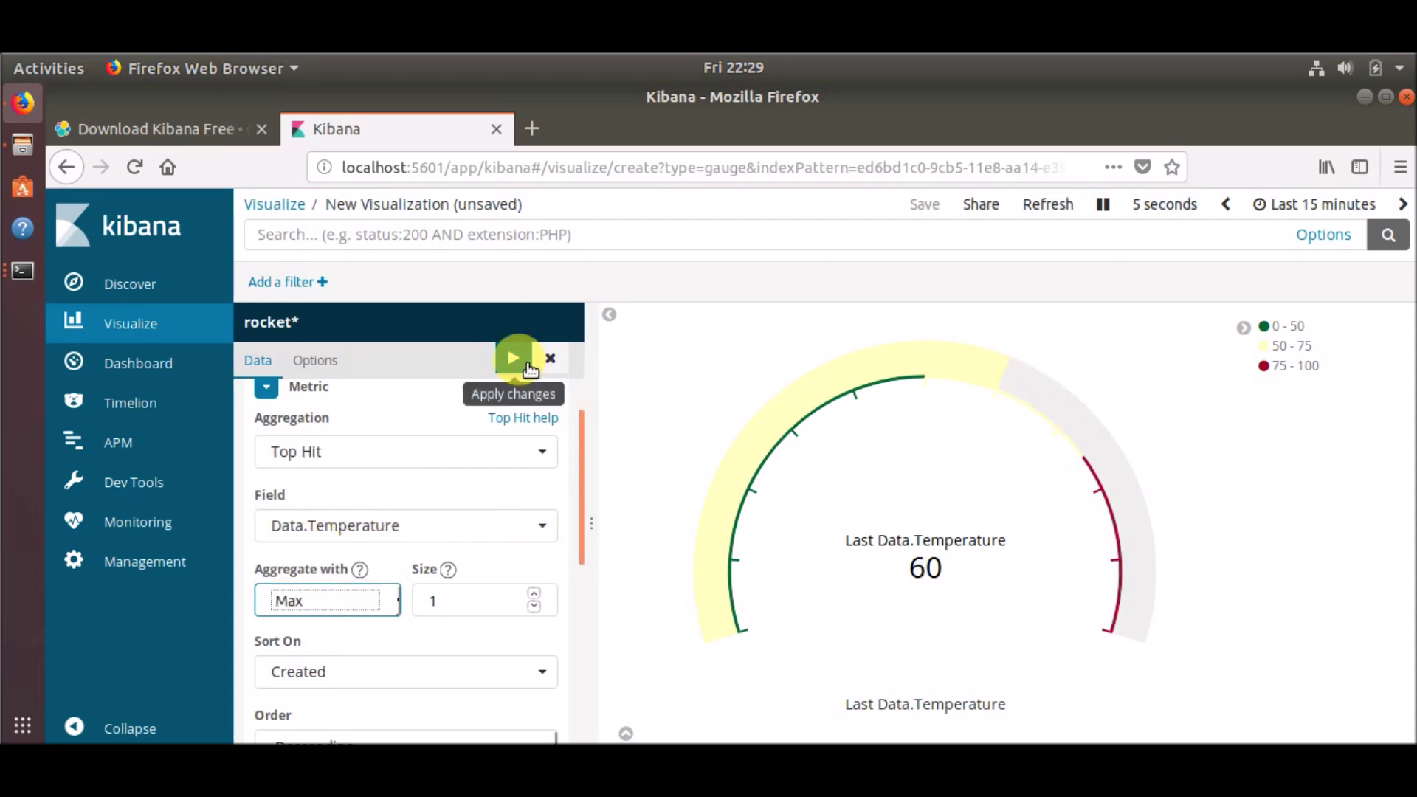
click(530, 369)
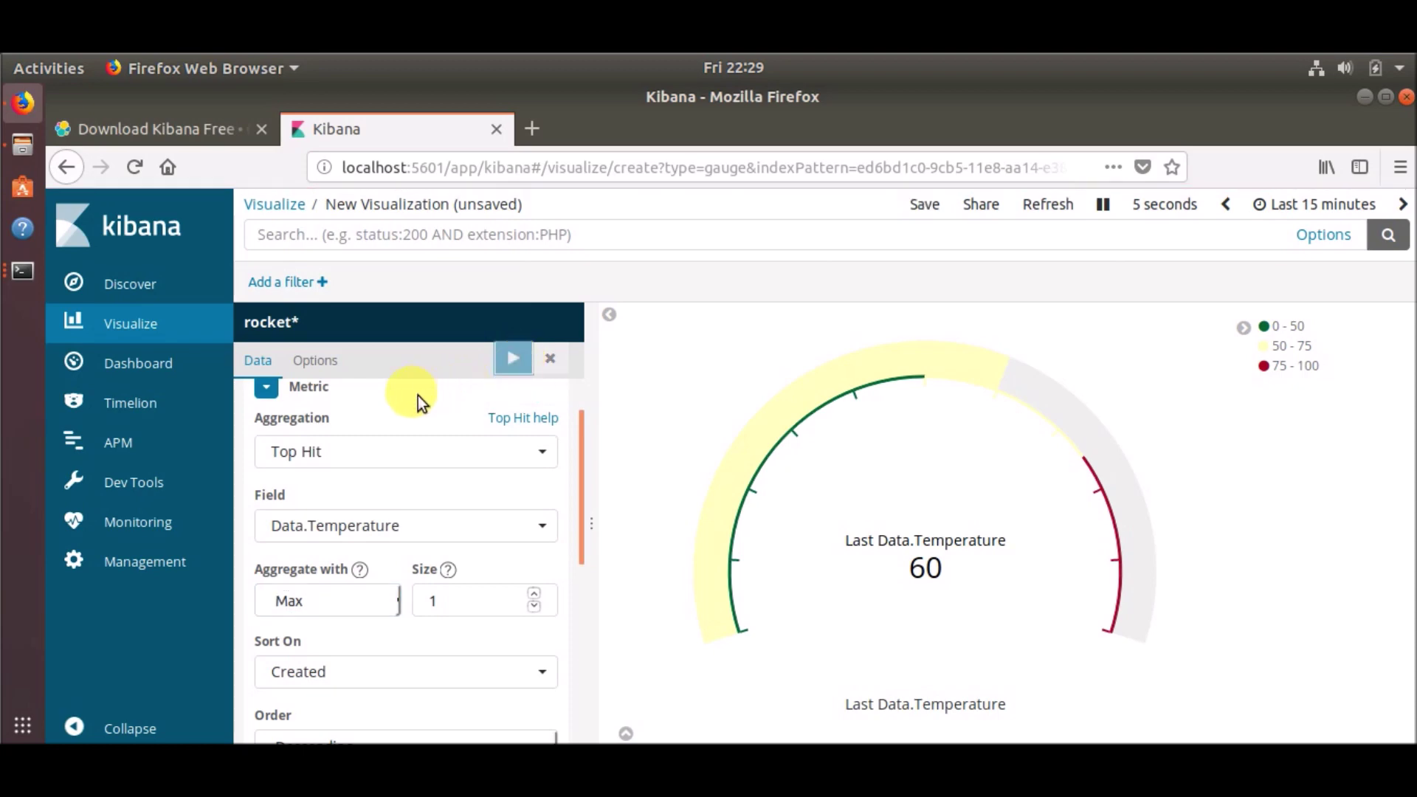
click(314, 361)
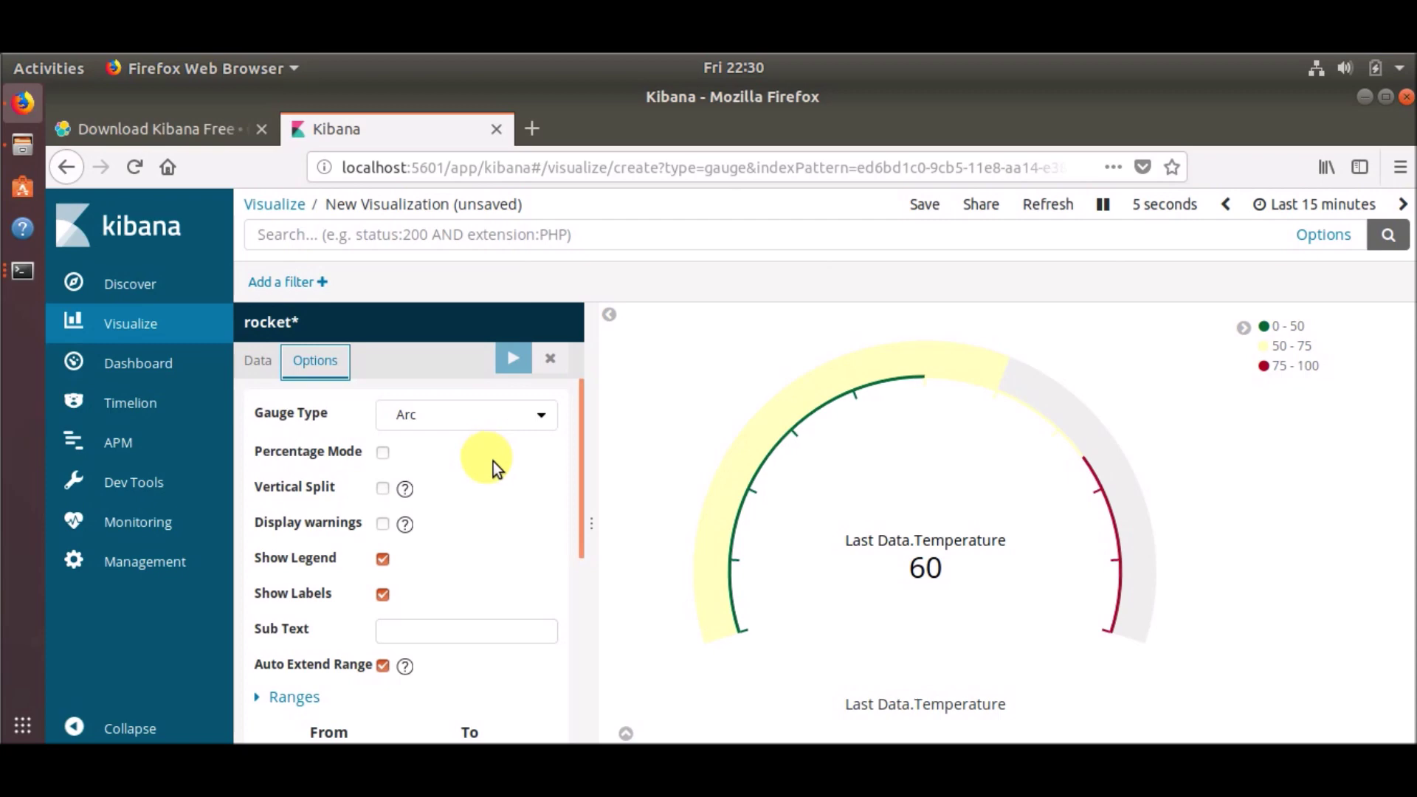
Enable Percentage Mode, keep the Arc gauge type with ranges 0–50, 50–75, 75–100, and apply
click(392, 457)
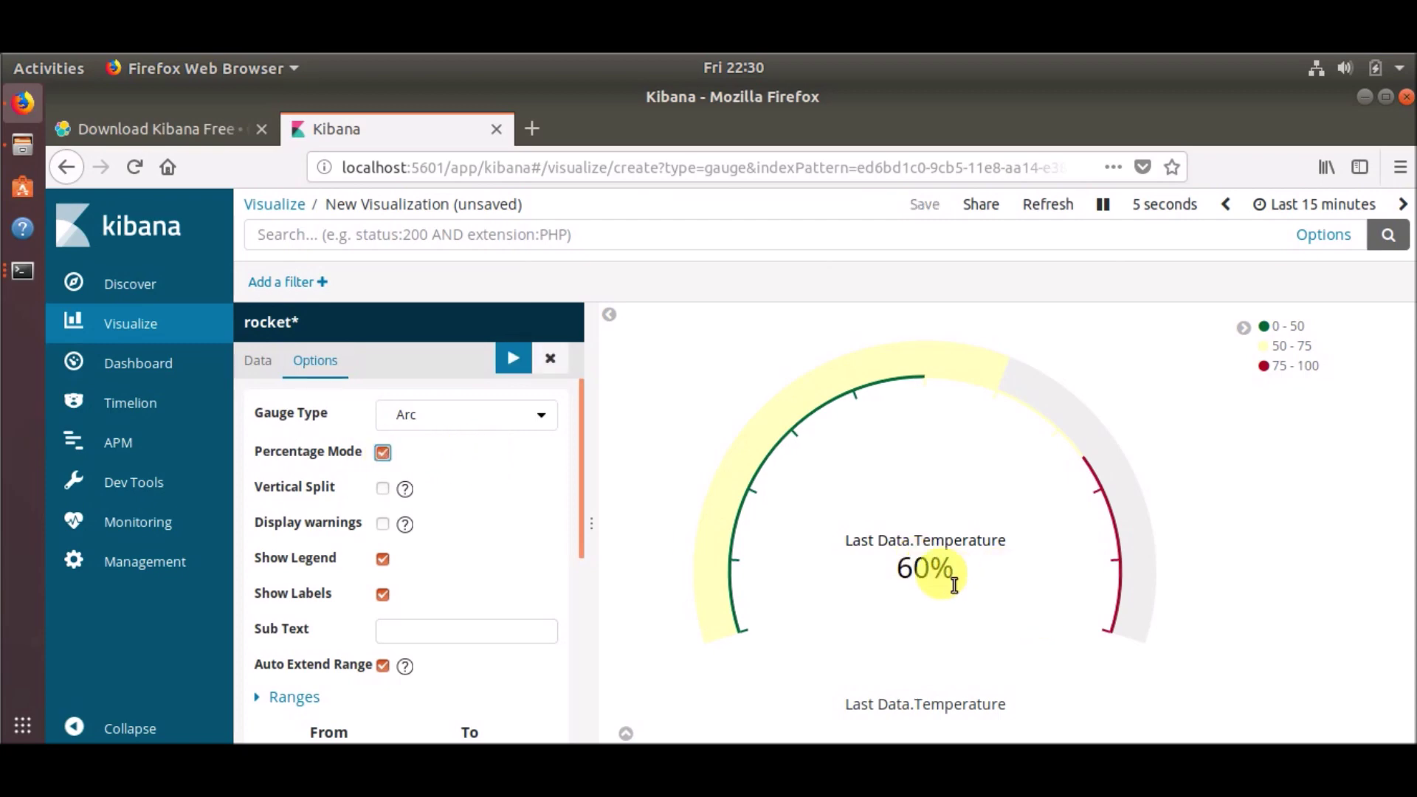
click(518, 416)
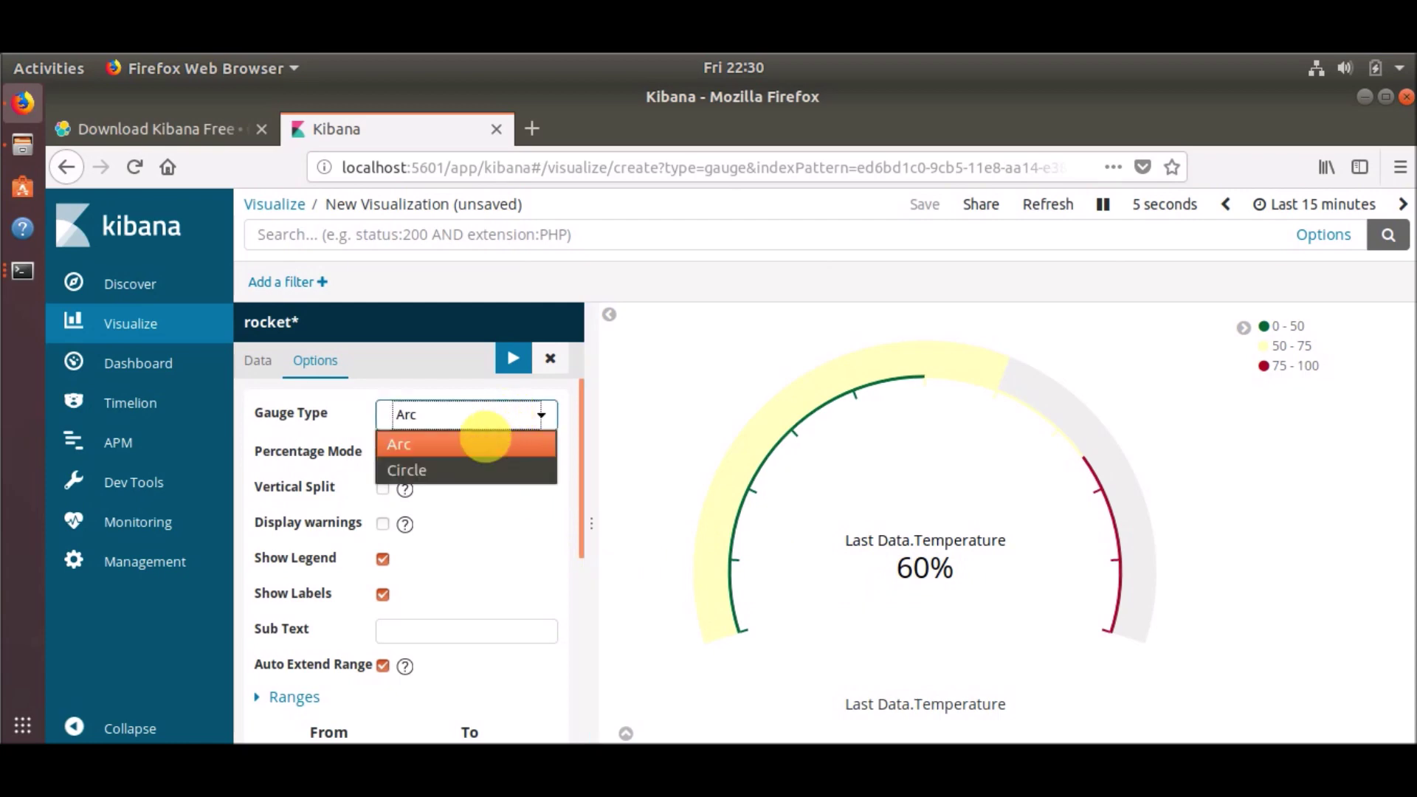
click(471, 473)
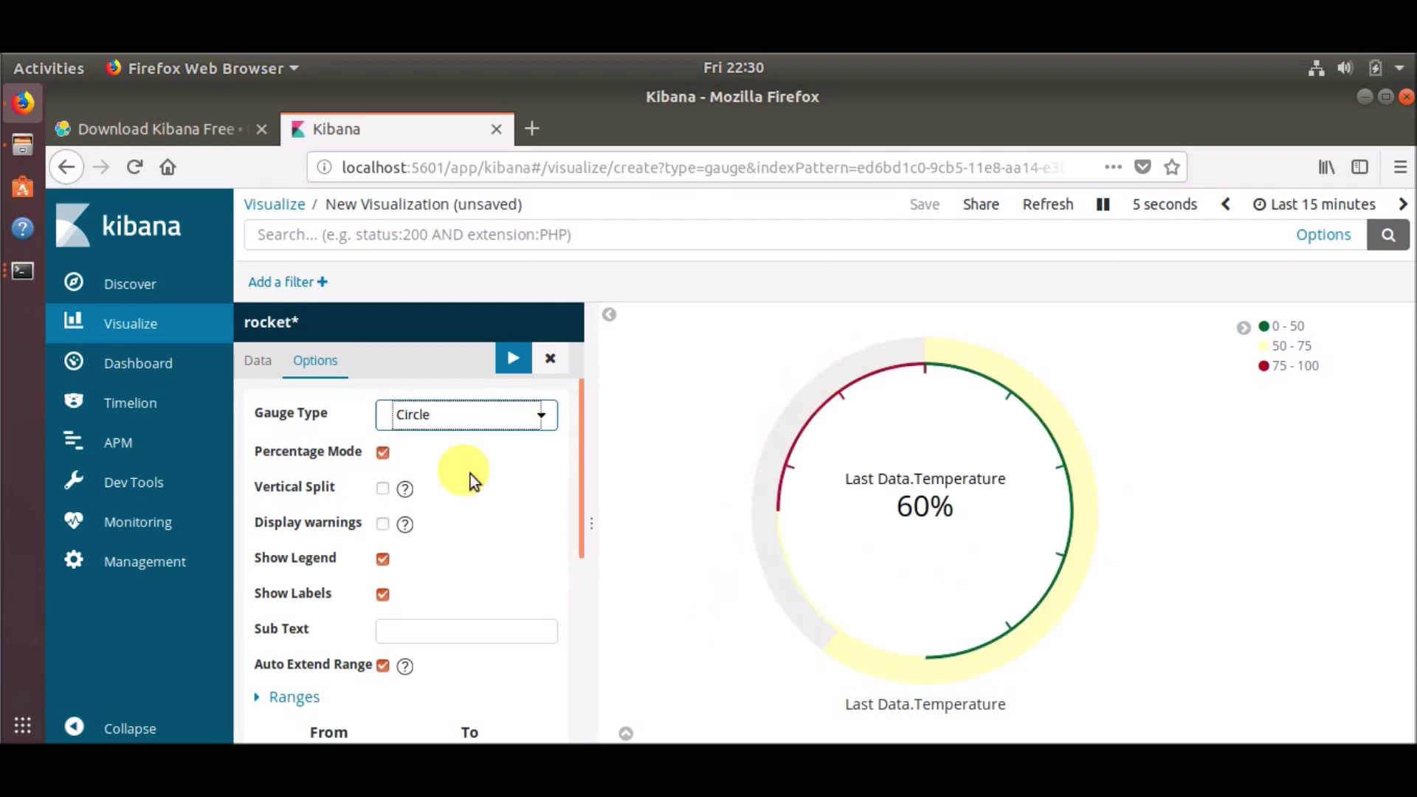
click(484, 424)
click(464, 449)
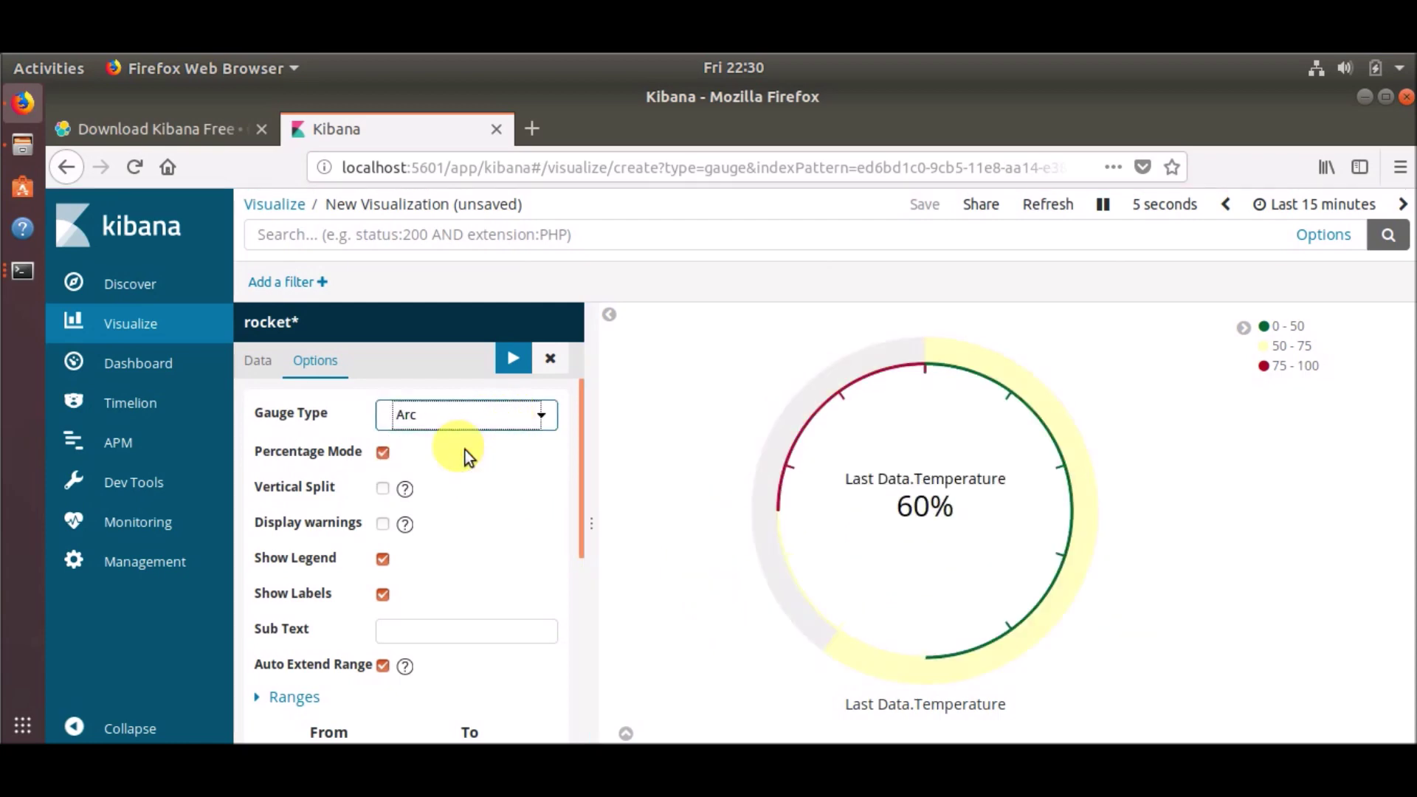
scroll(439, 509, down, 1)
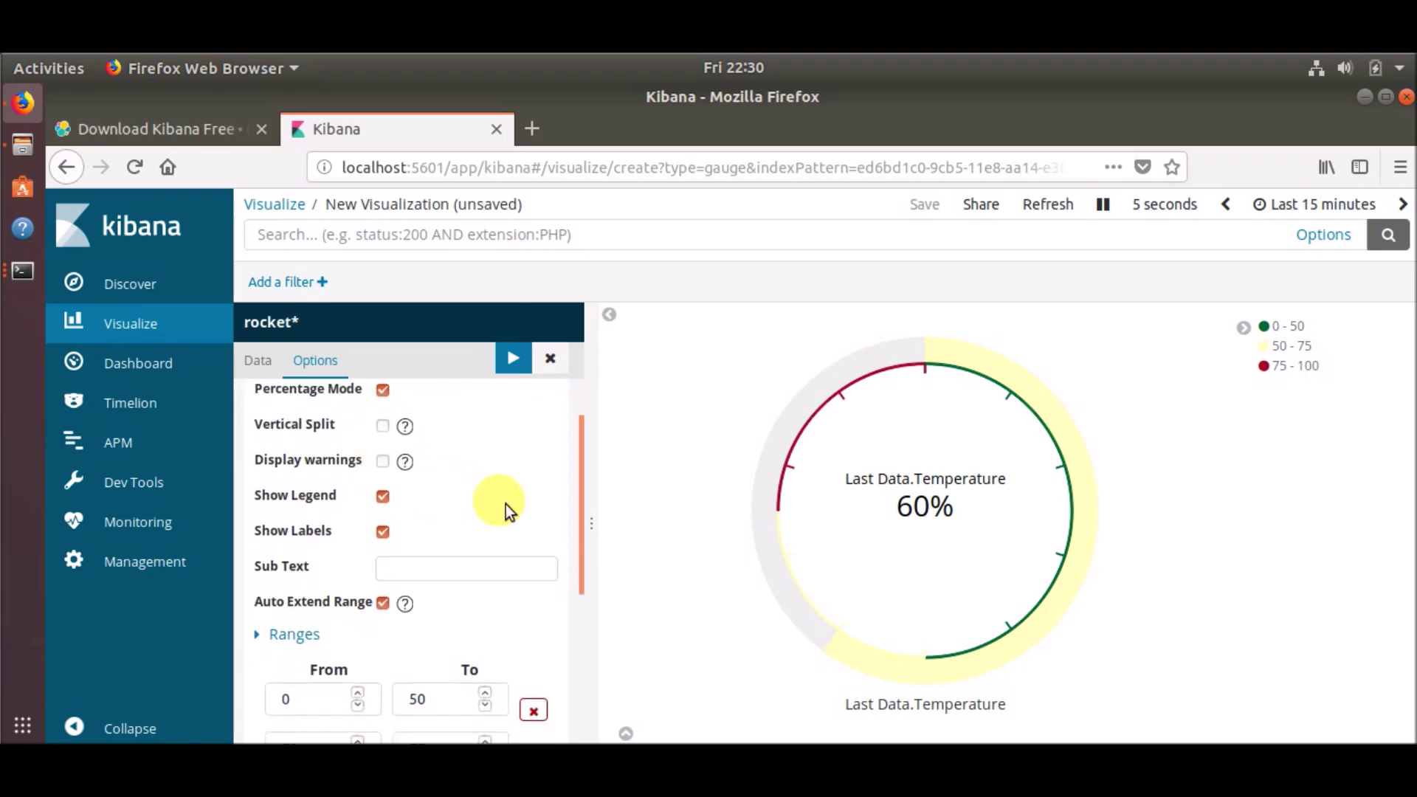
scroll(508, 521, down, 3)
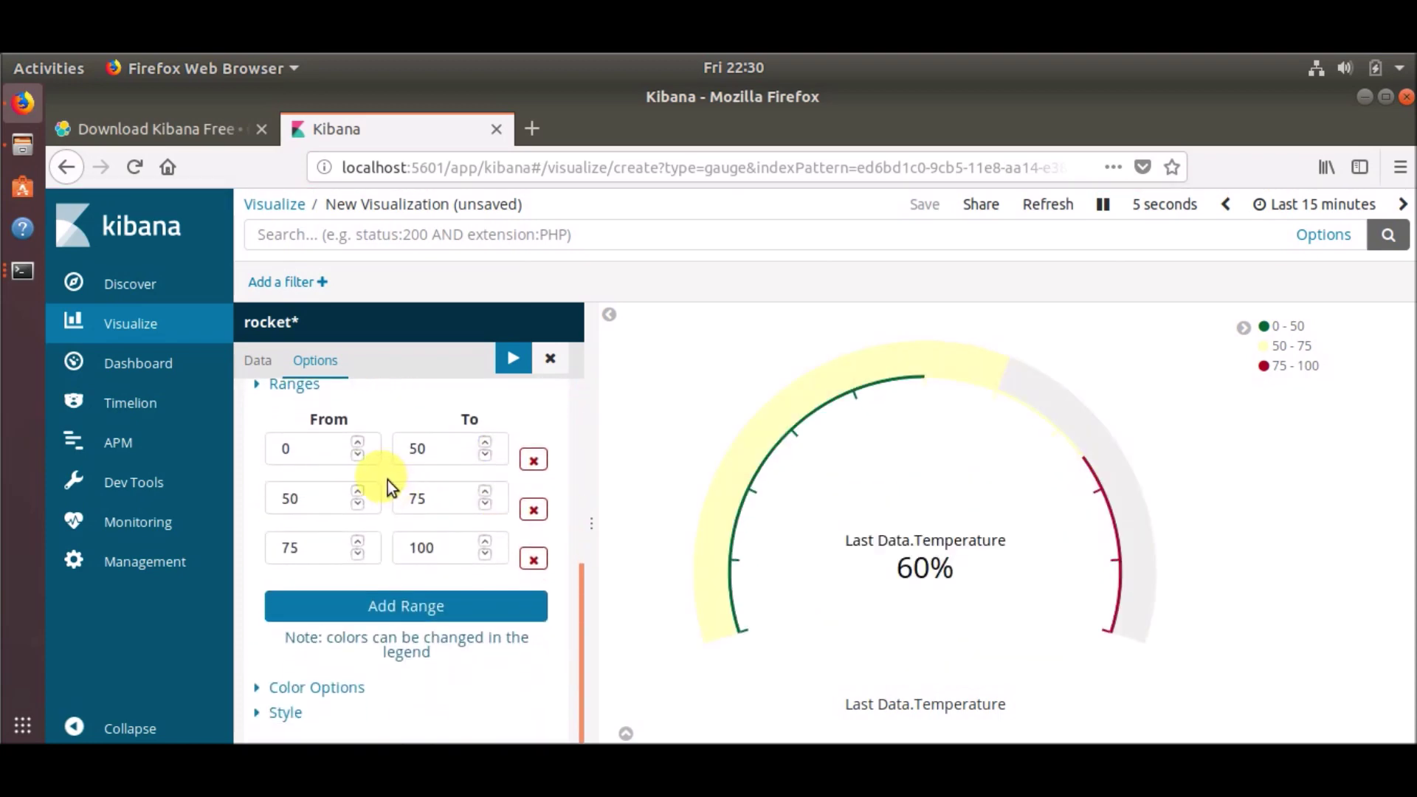
scroll(391, 489, up, 1)
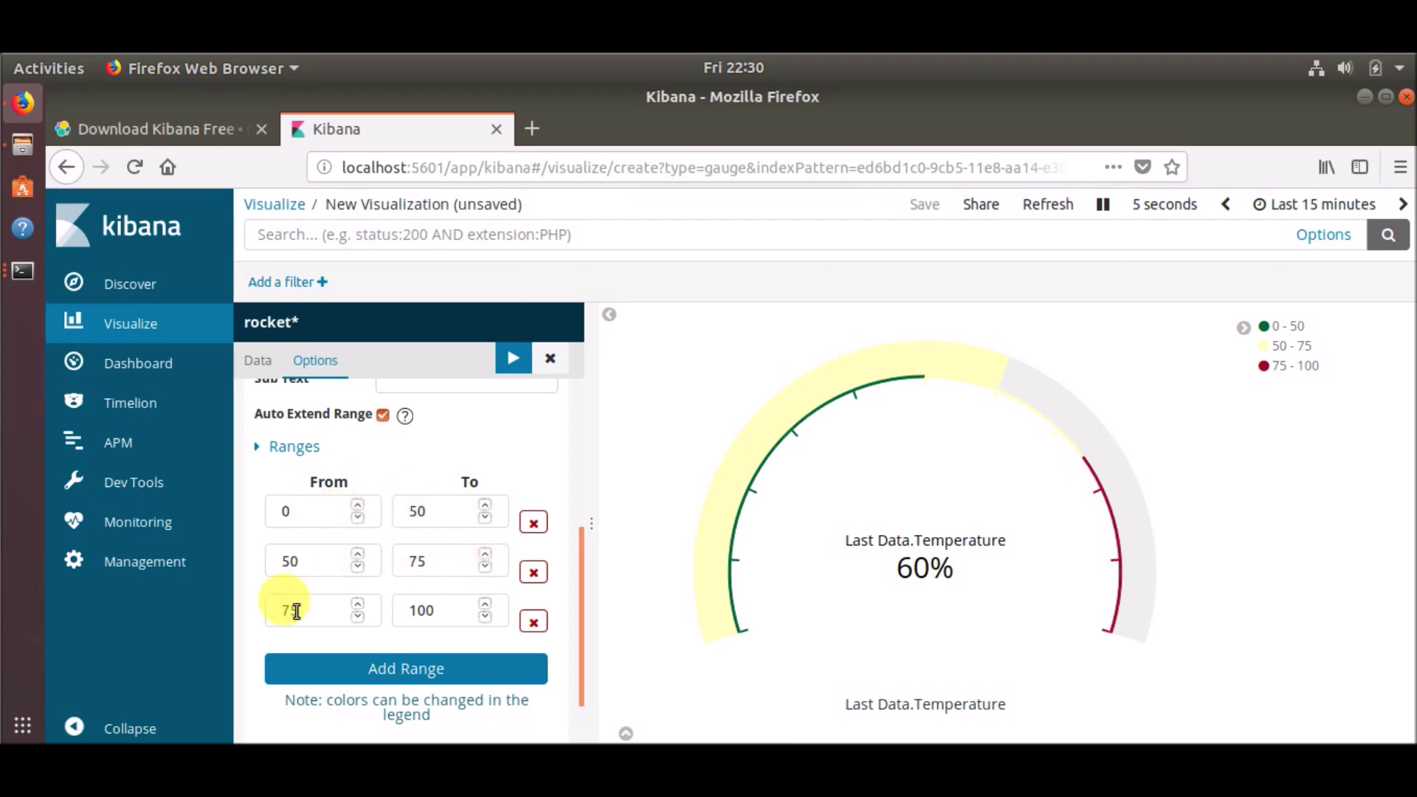
scroll(525, 435, up, 5)
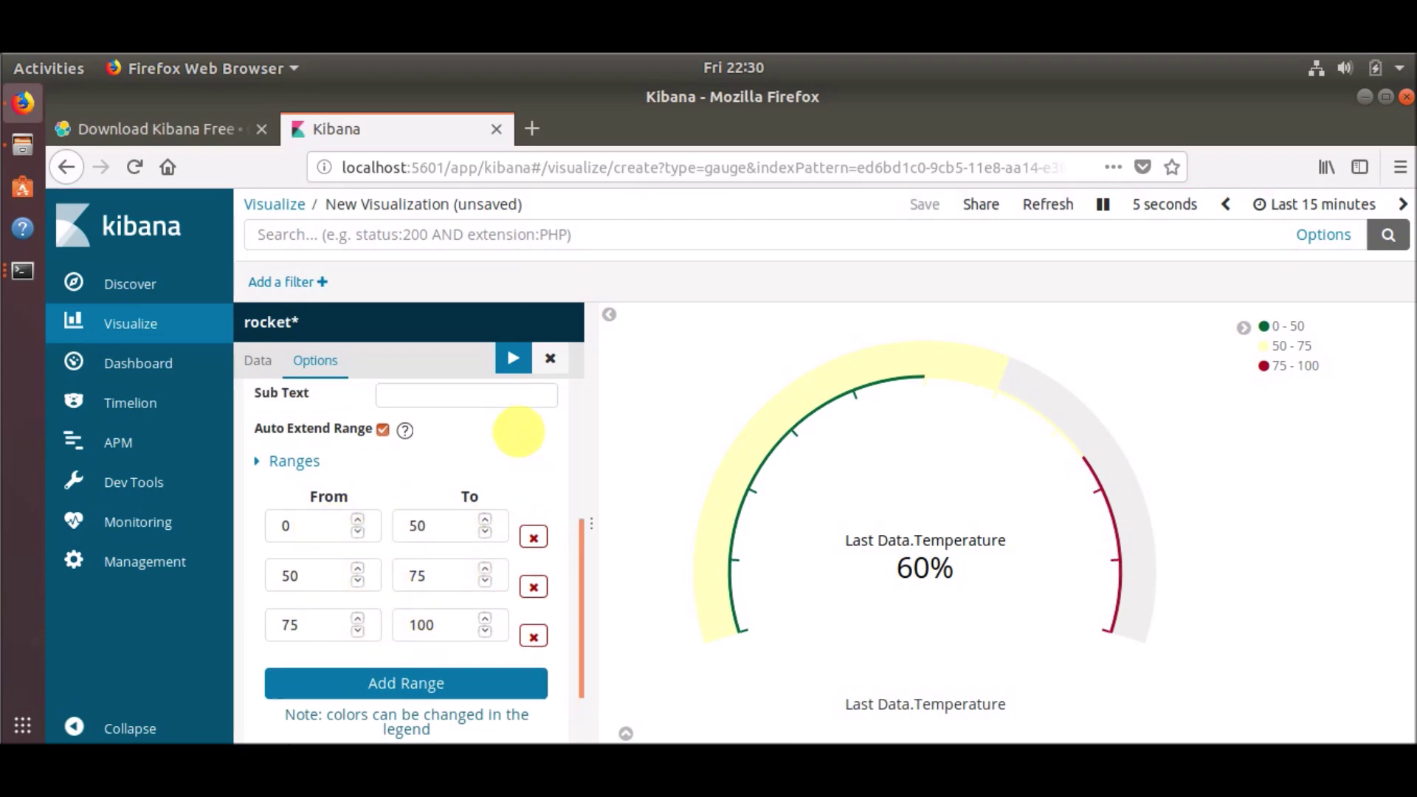
key(Return)
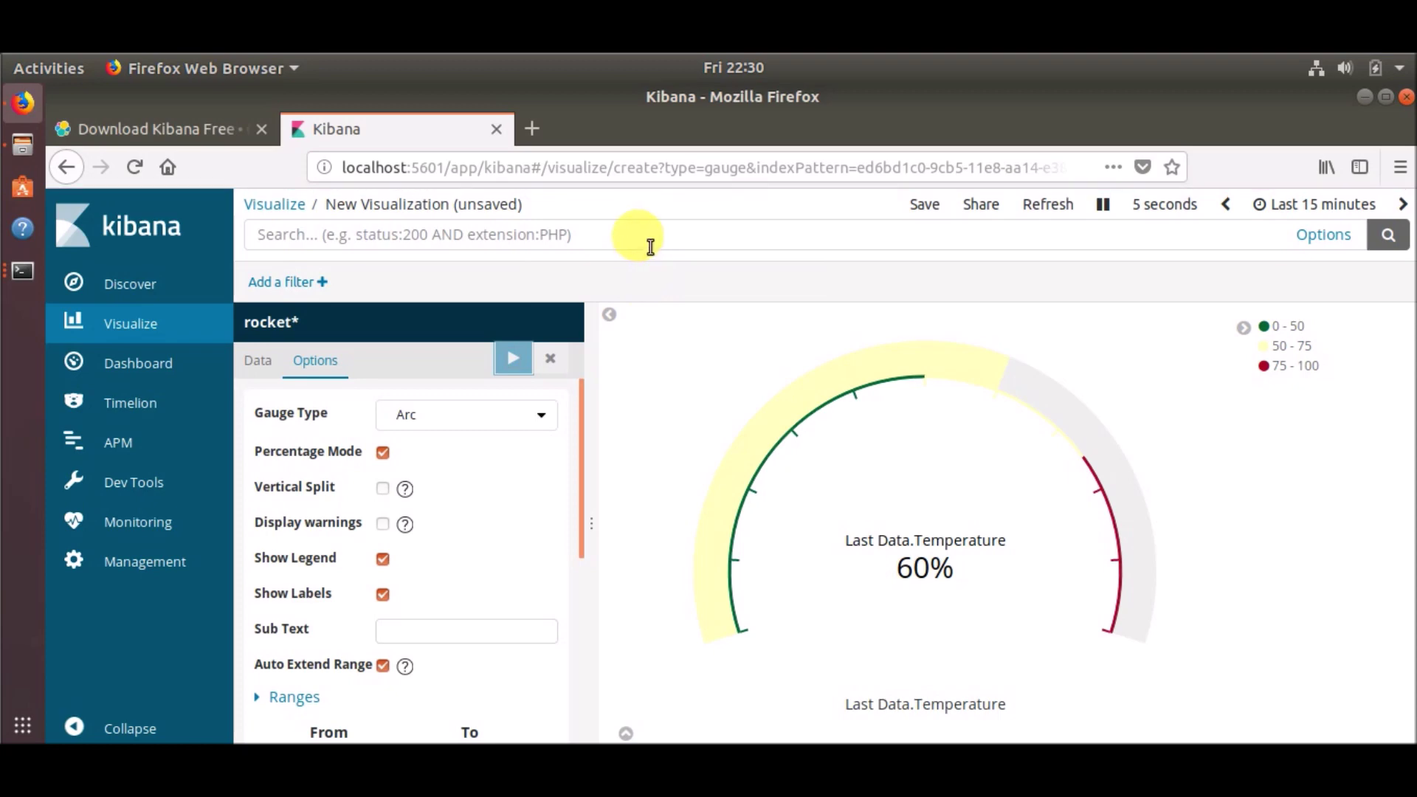
Save the gauge visualization with the title 'Temperature'
click(927, 206)
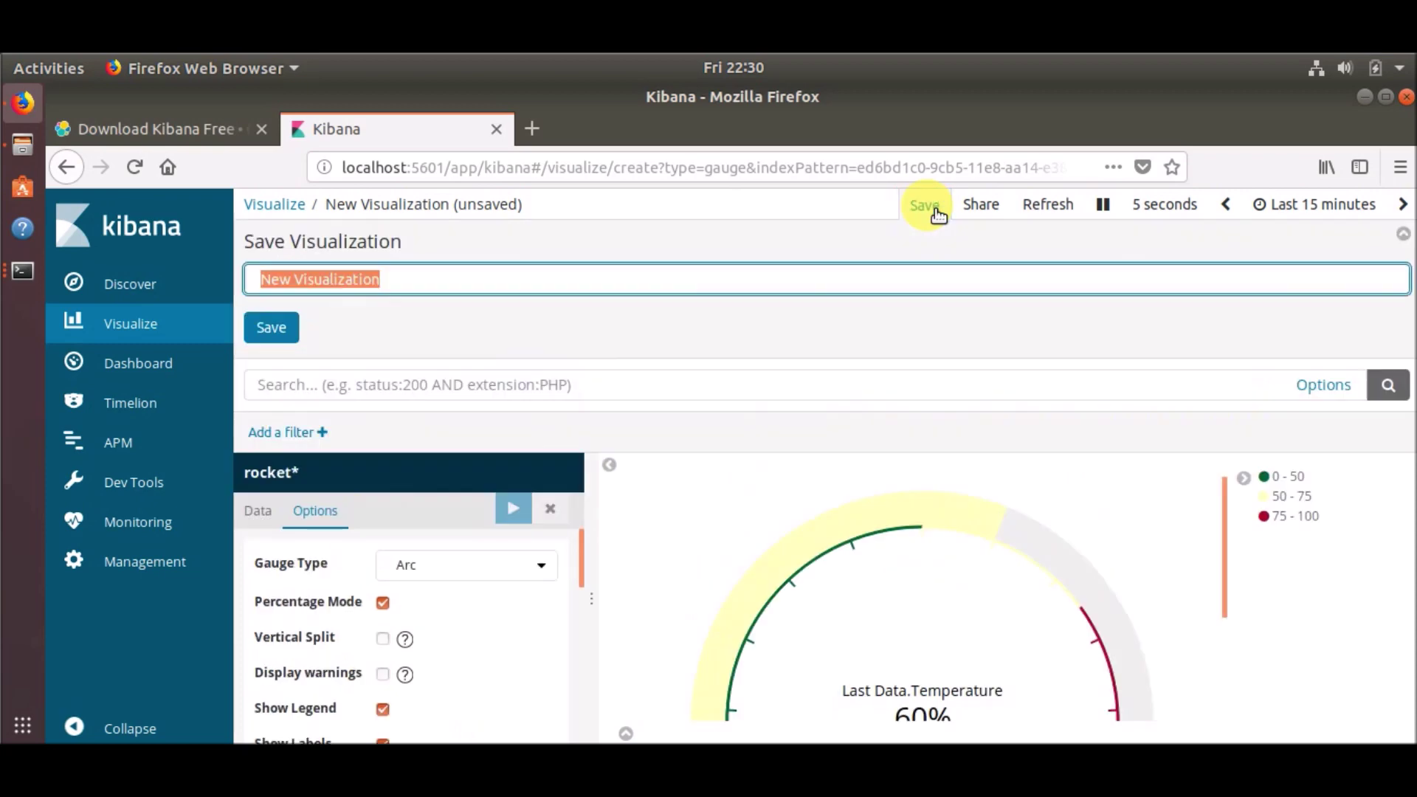
text(Tem)
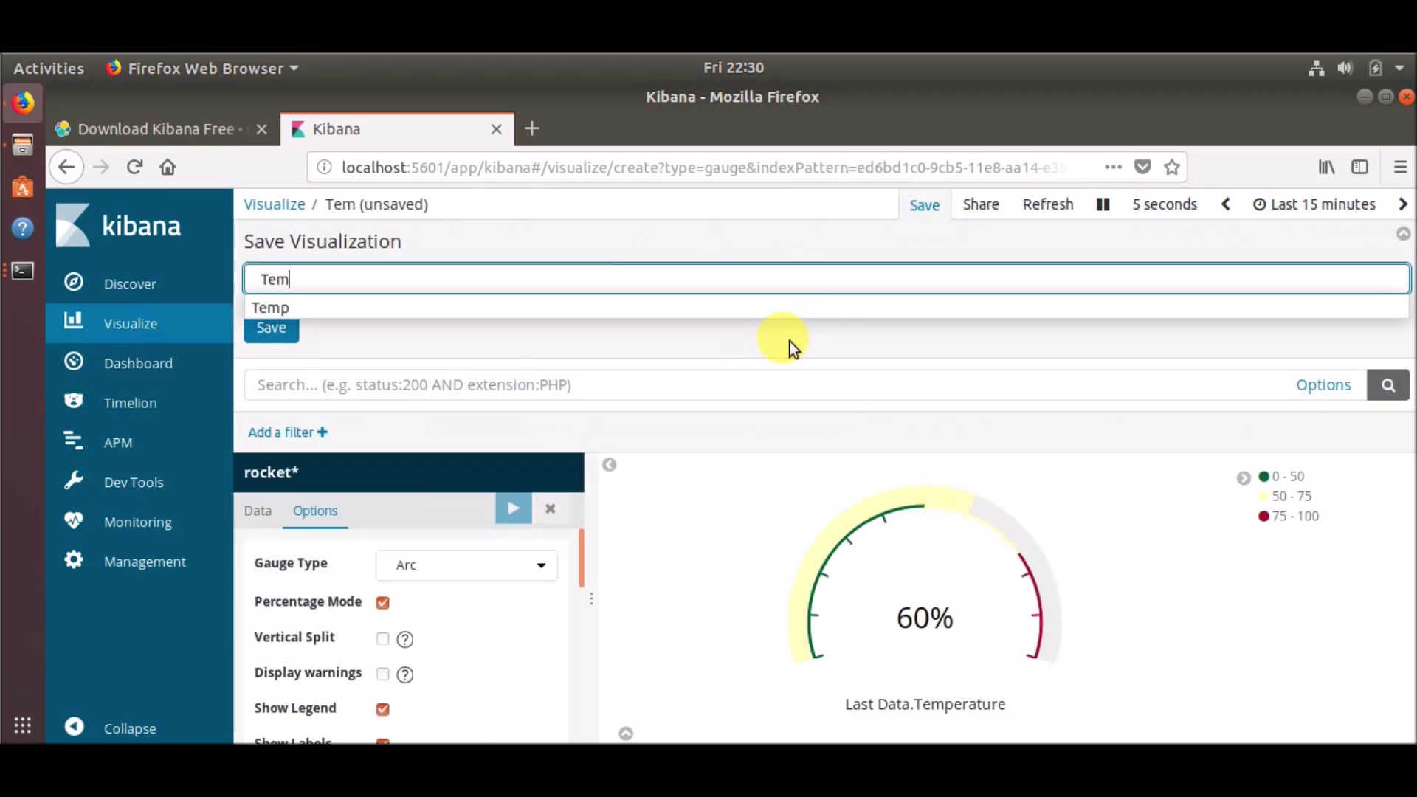
text(perature)
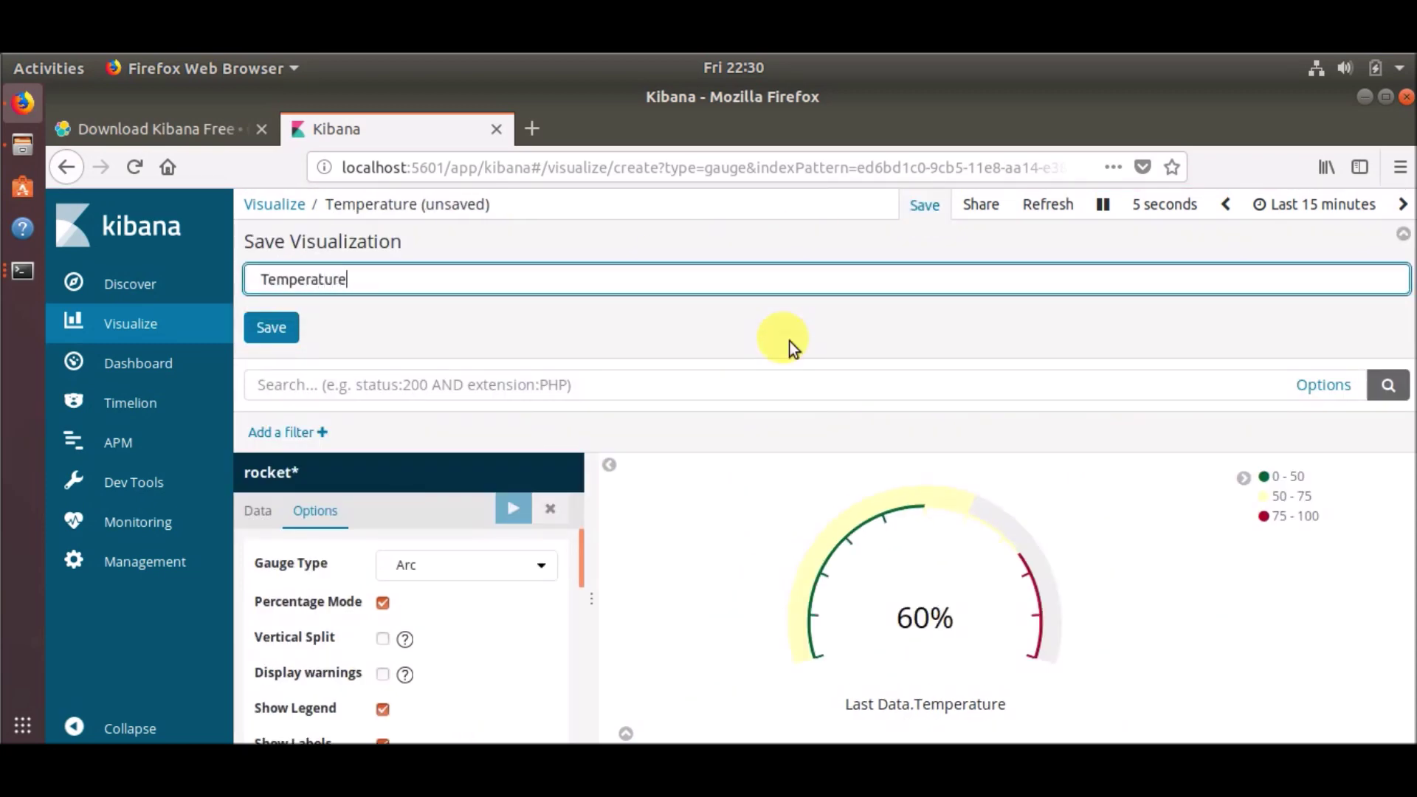
click(299, 334)
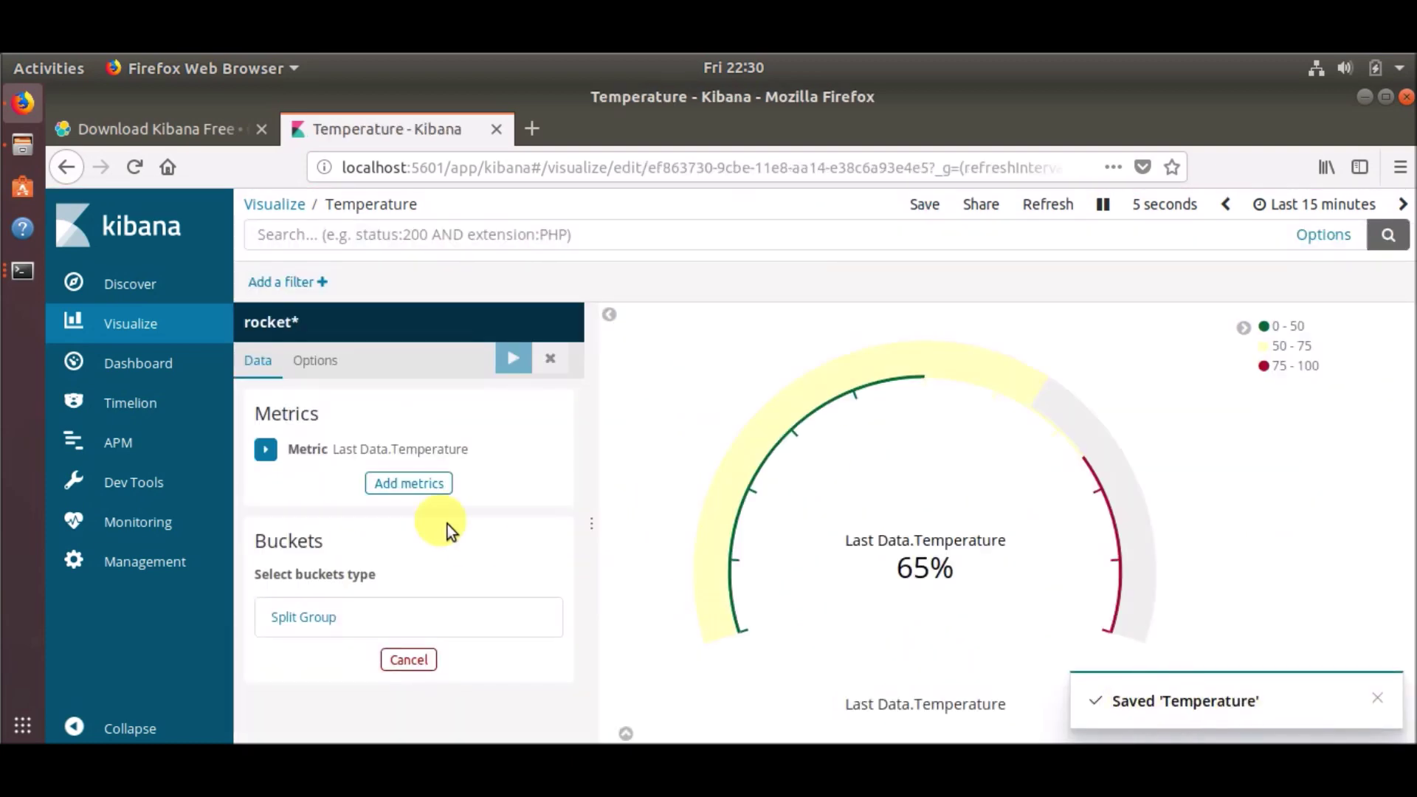
click(165, 378)
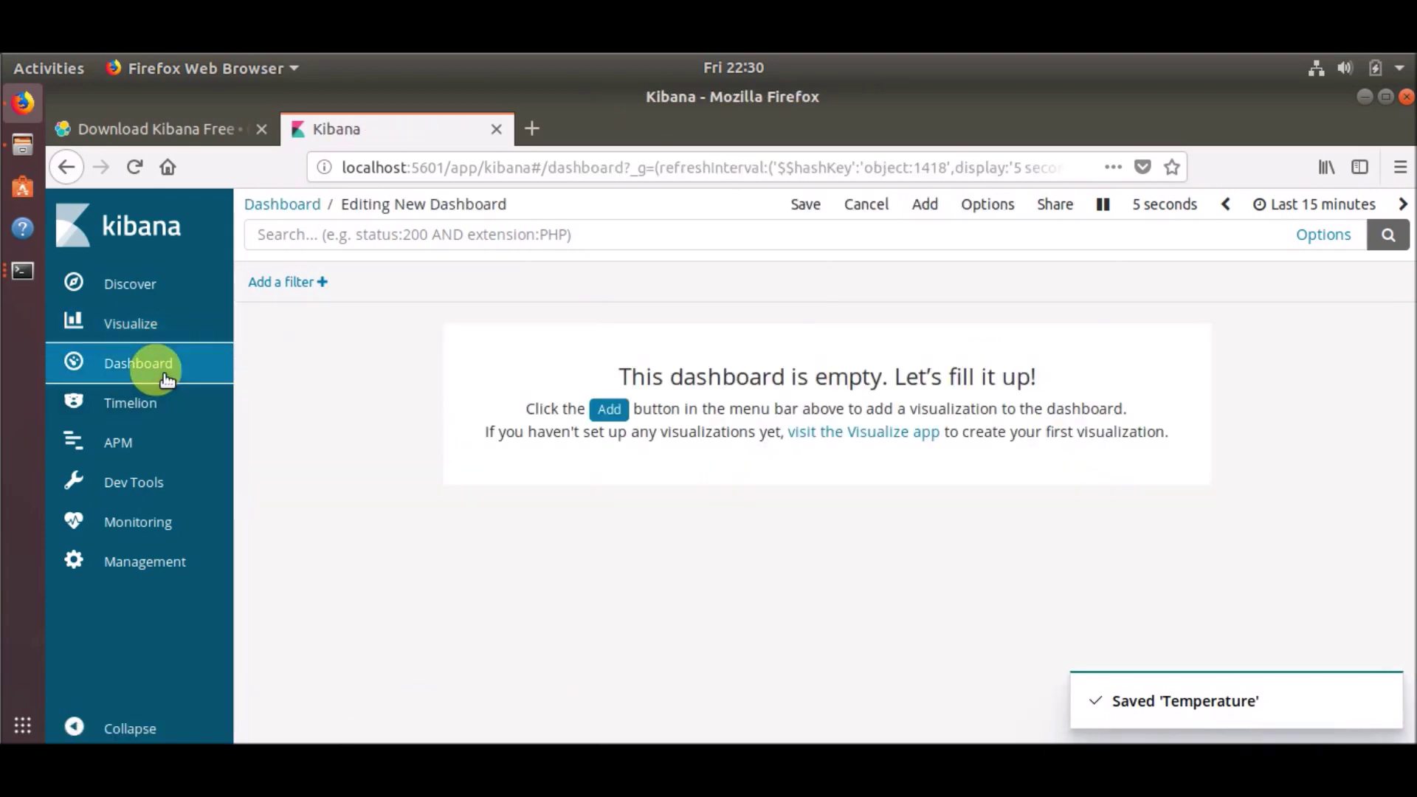
Add the Temperature gauge to the dashboard, resize its panel, then reopen it in Visualize
click(611, 411)
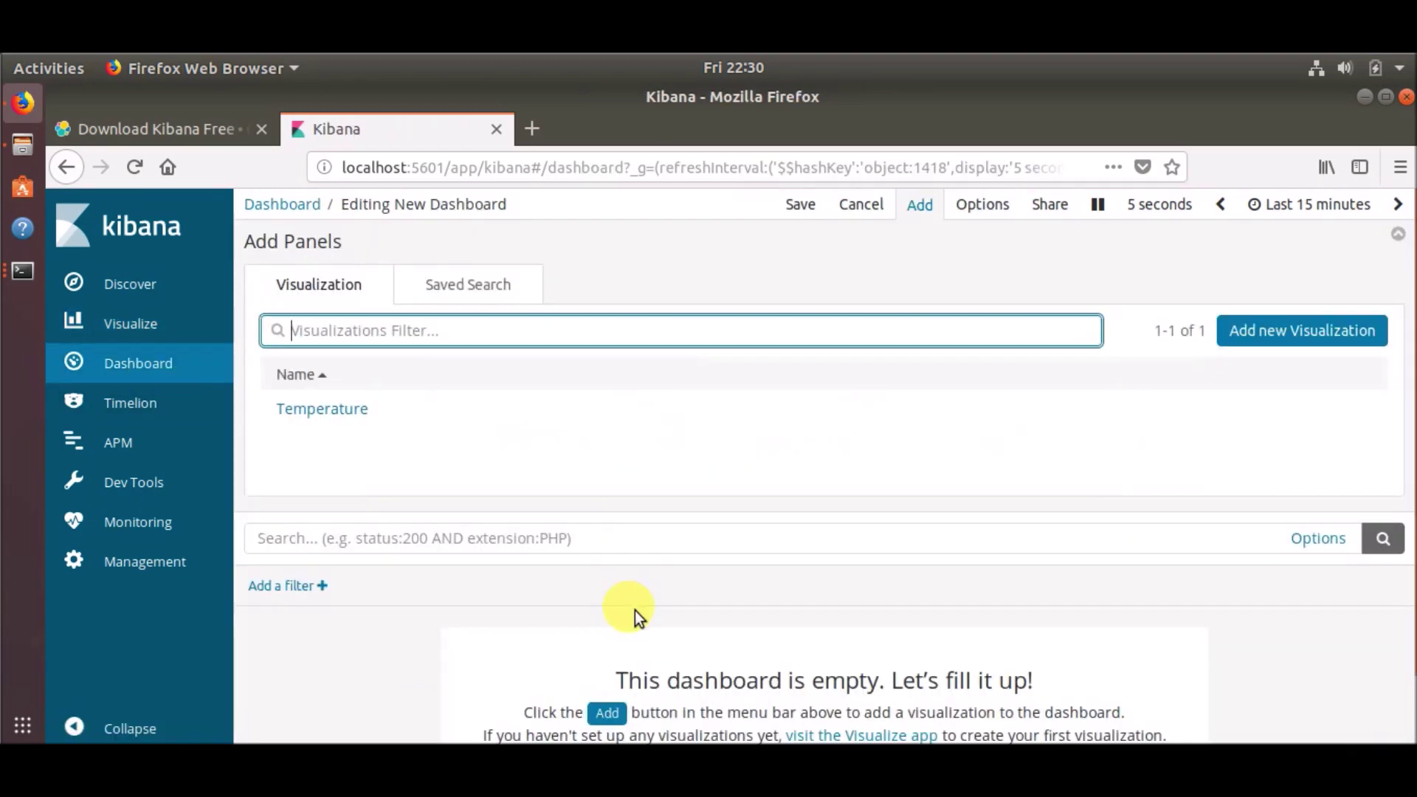
click(340, 422)
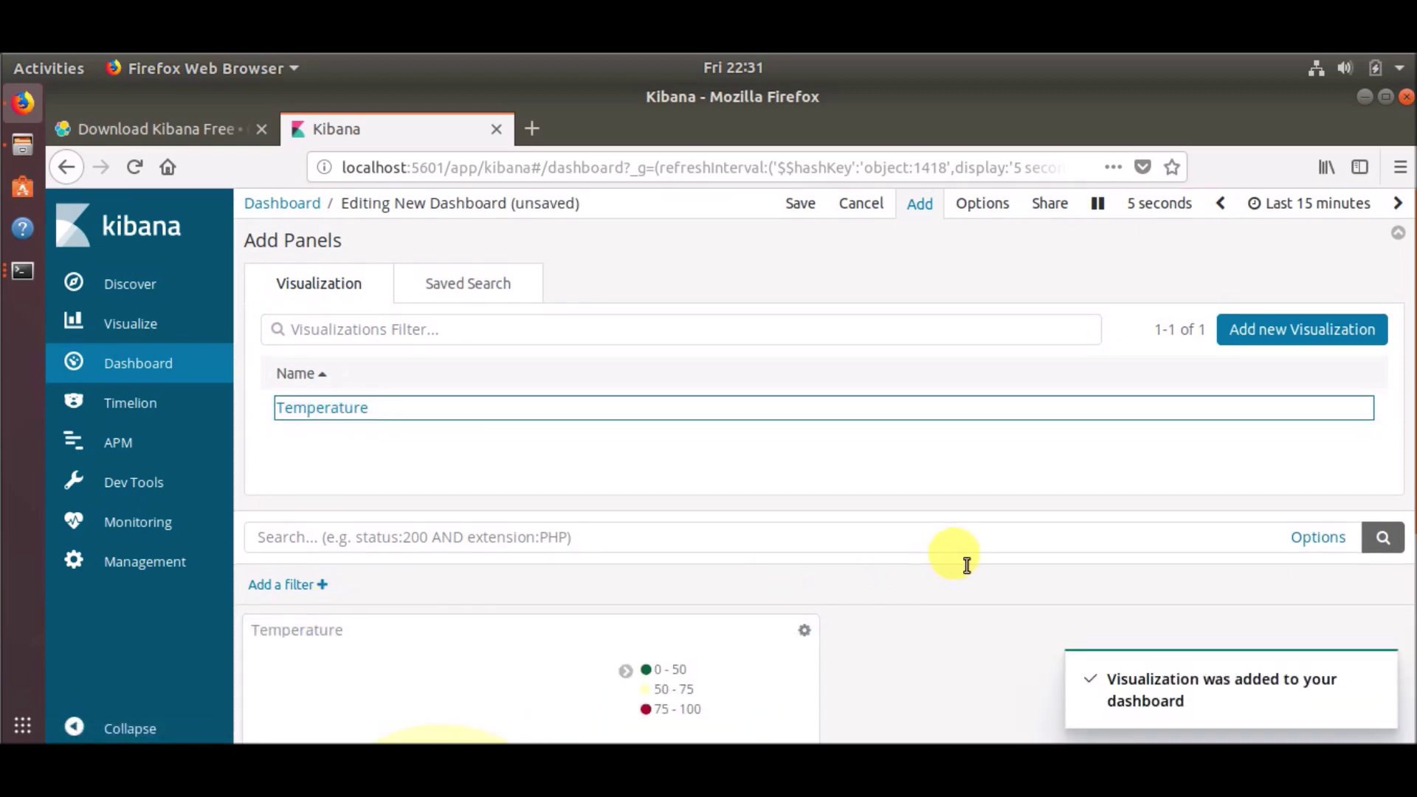
scroll(960, 557, down, 4)
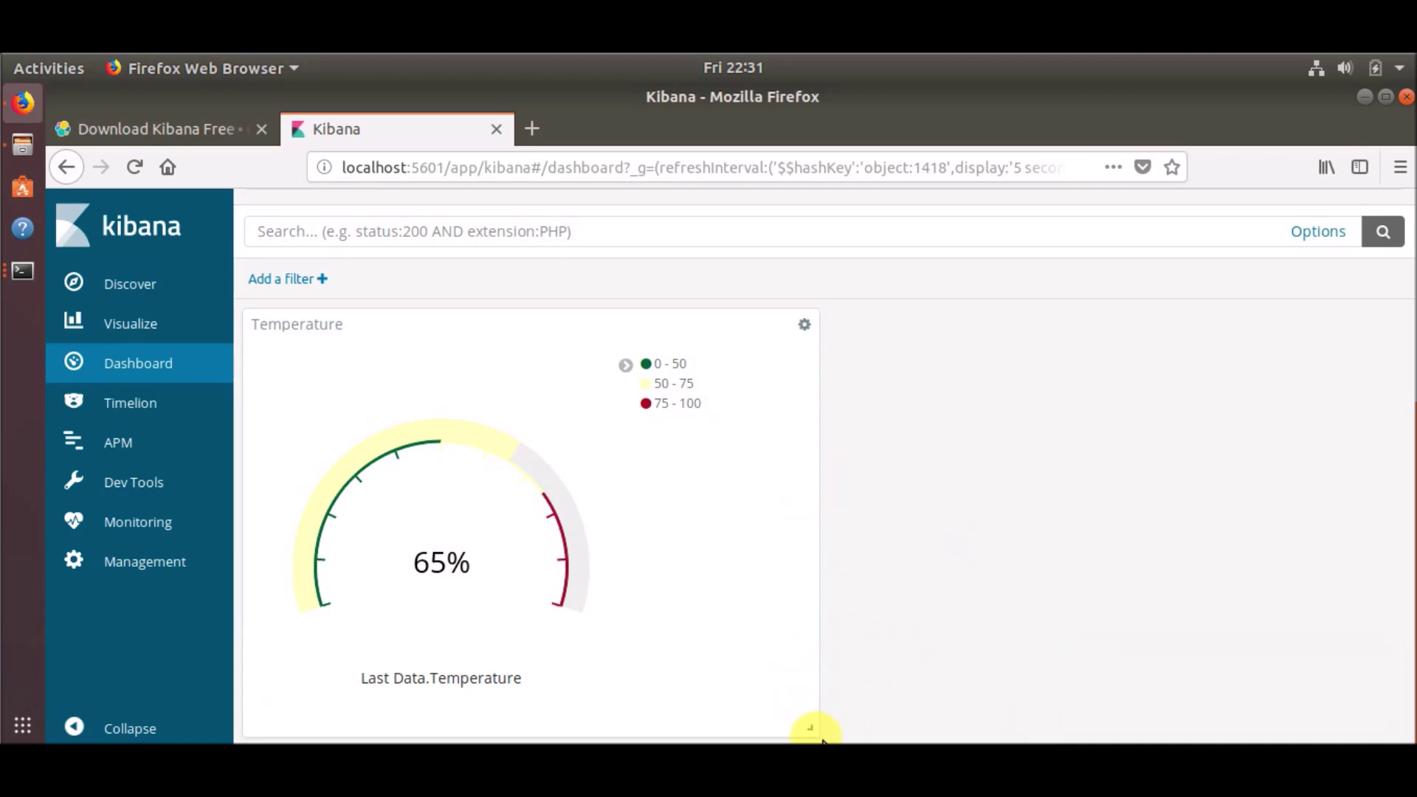
drag(820, 735, 702, 724)
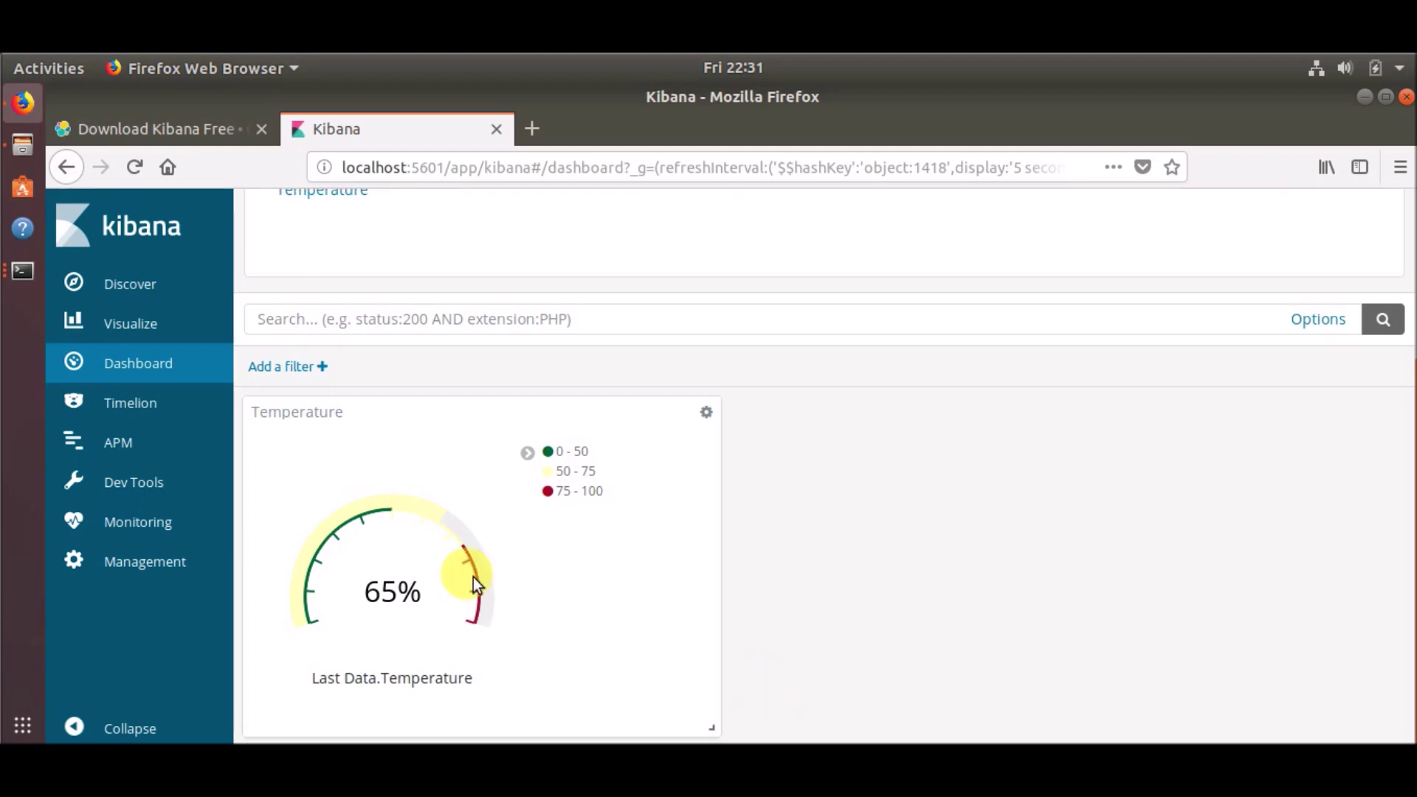
click(147, 336)
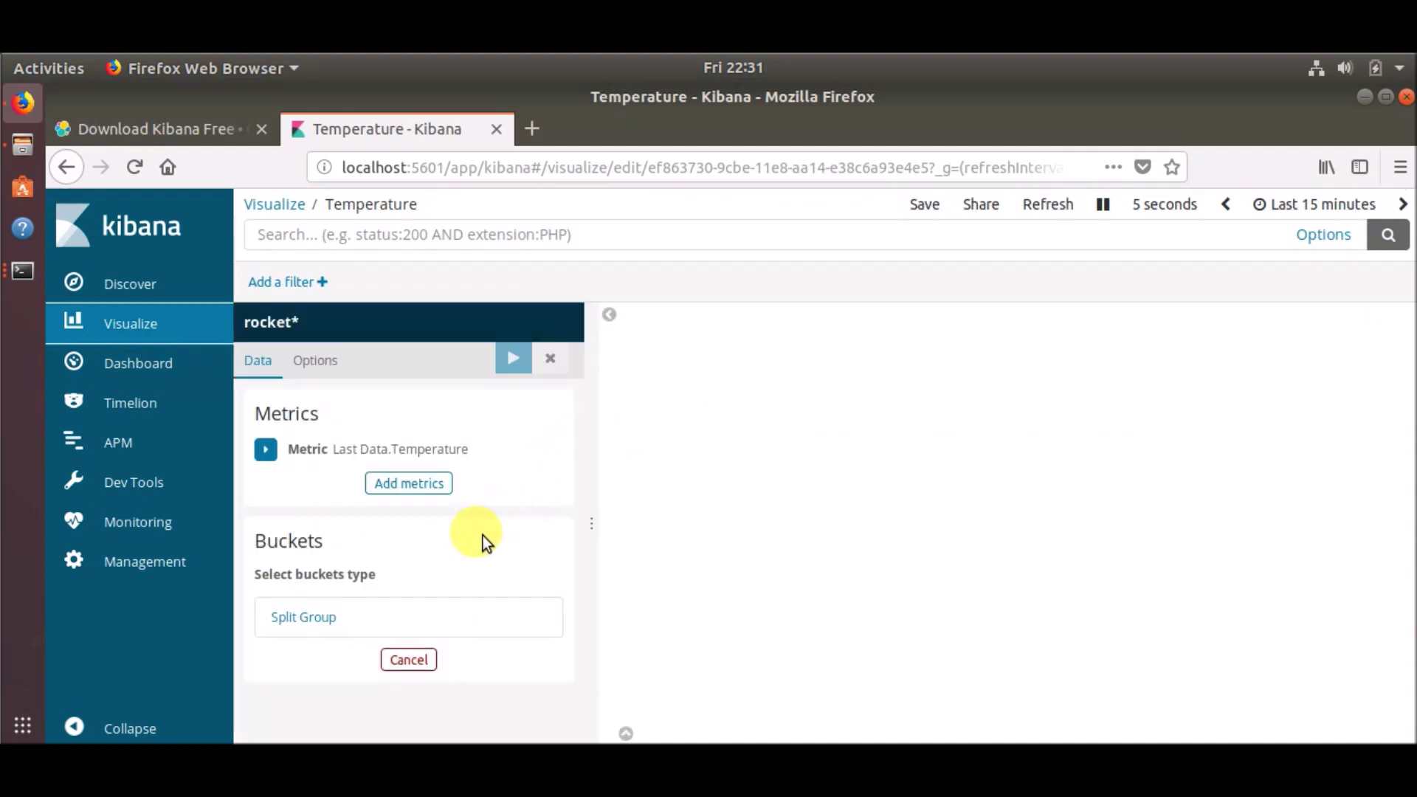
From the Visualize list holding only Temperature, start a new visualization and browse the type cards
click(274, 206)
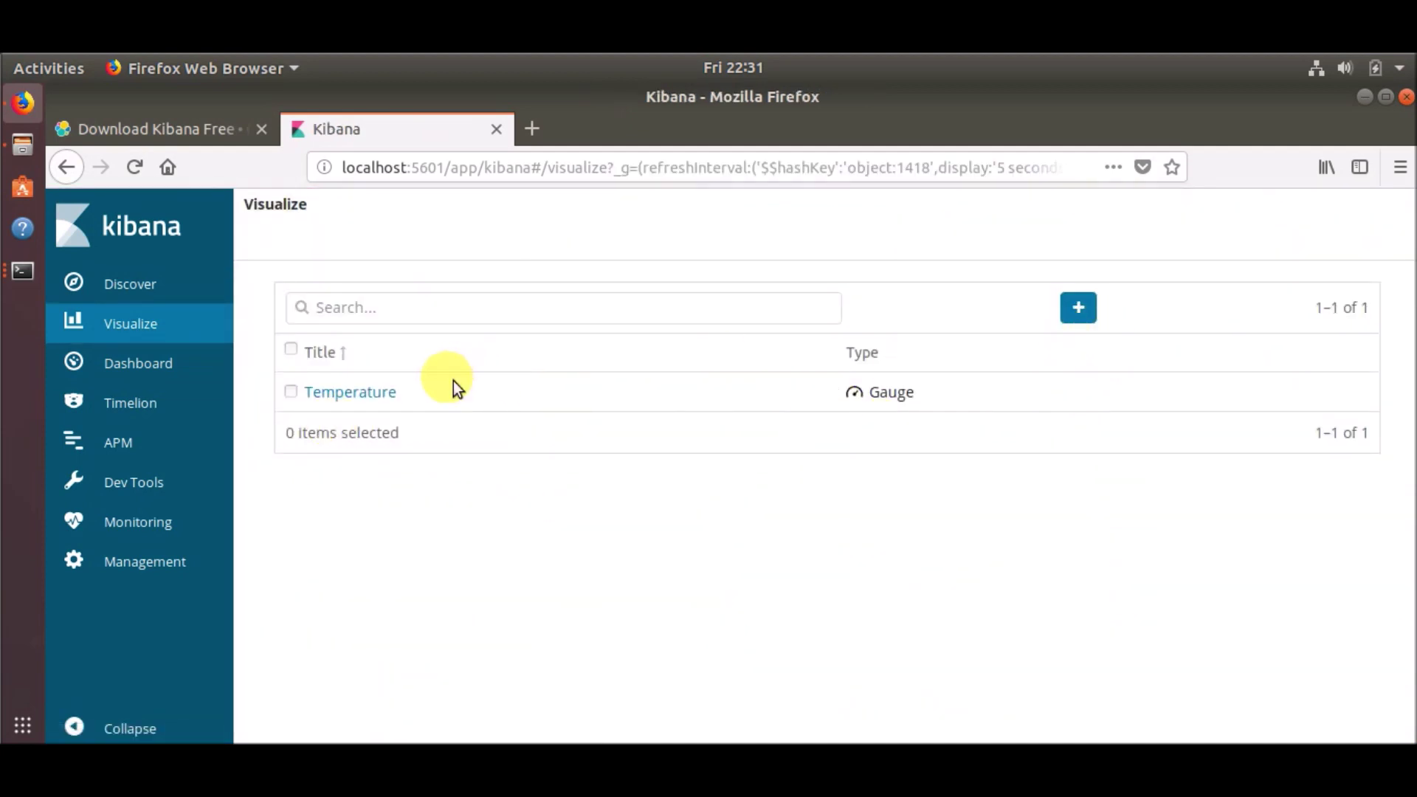
click(1078, 308)
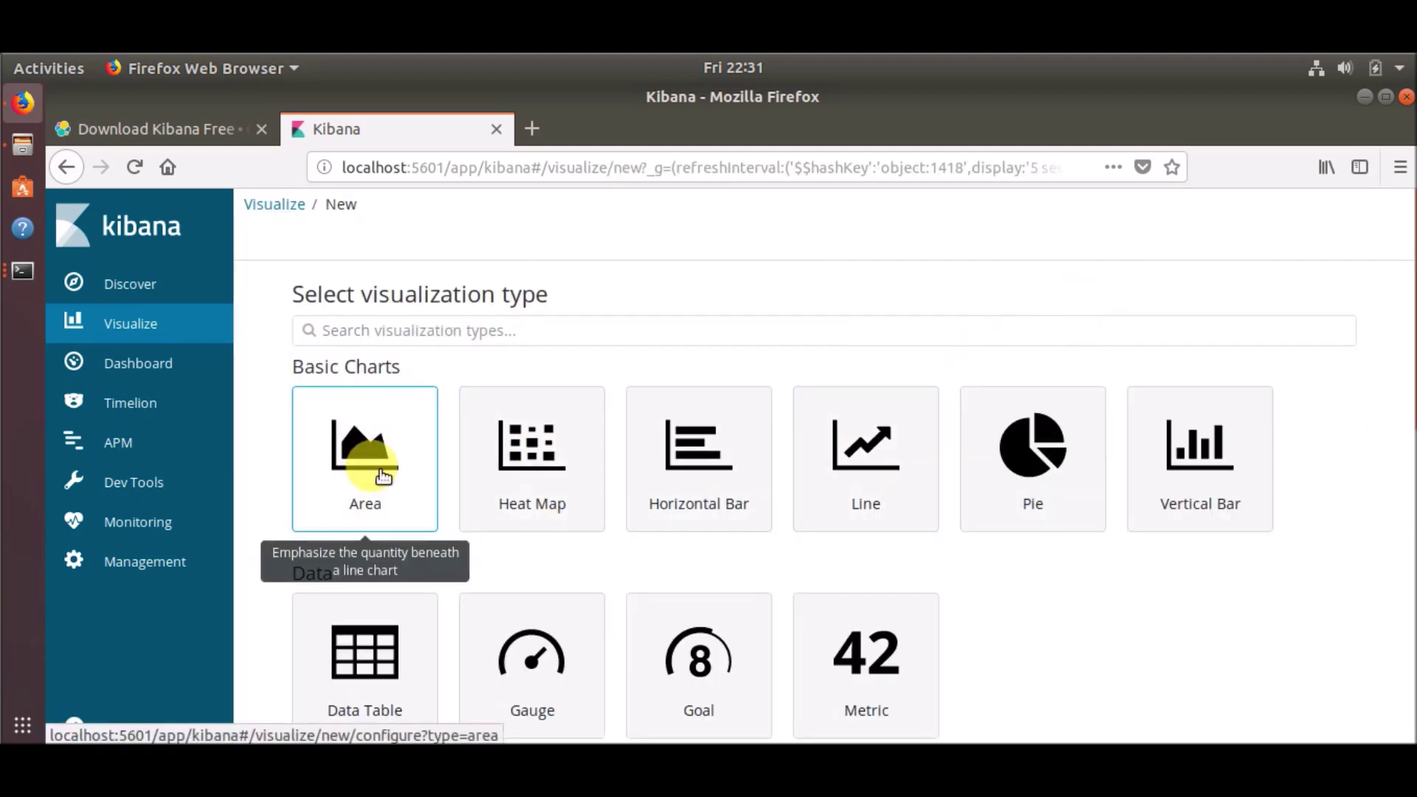
scroll(1201, 637, down, 3)
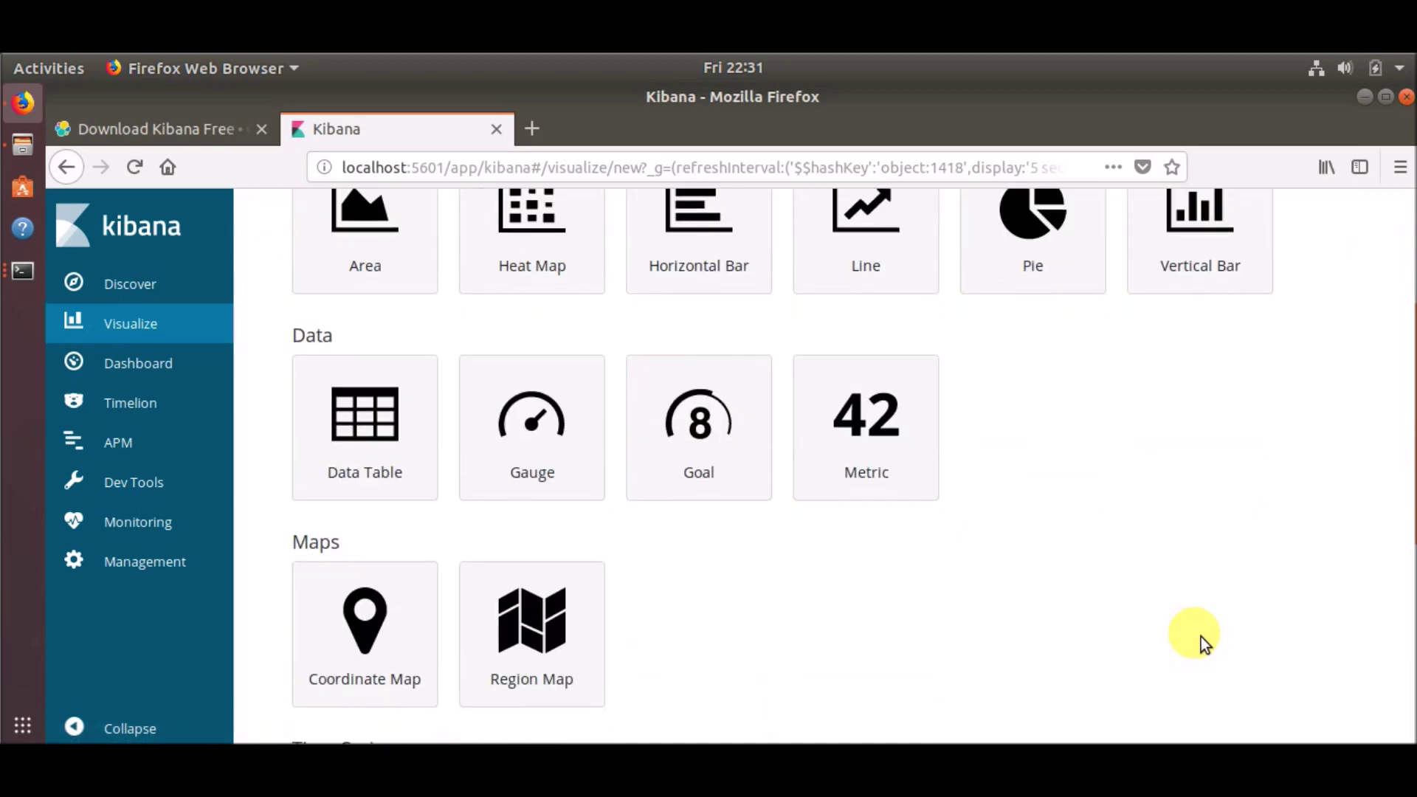
scroll(970, 609, down, 1)
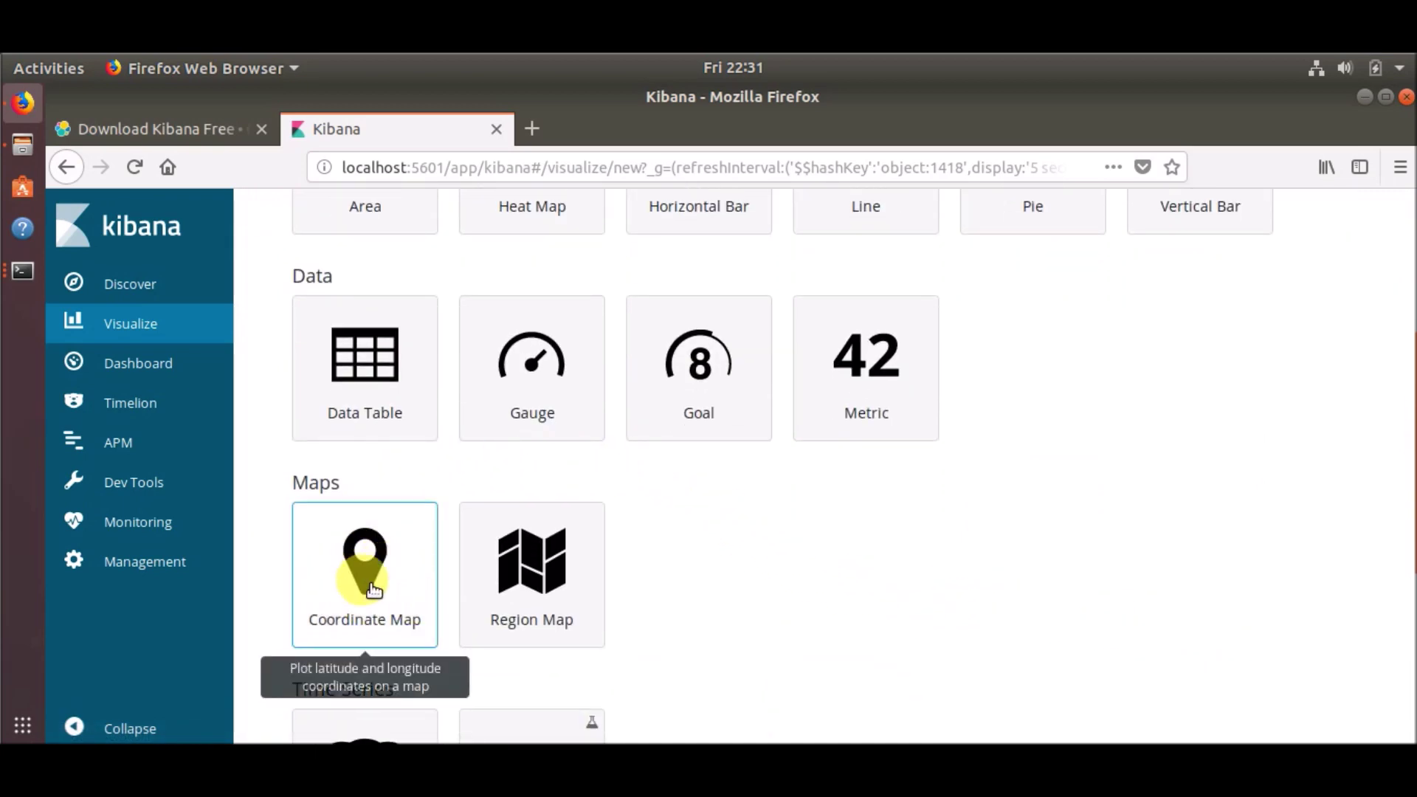
scroll(1016, 576, down, 3)
scroll(1016, 576, down, 2)
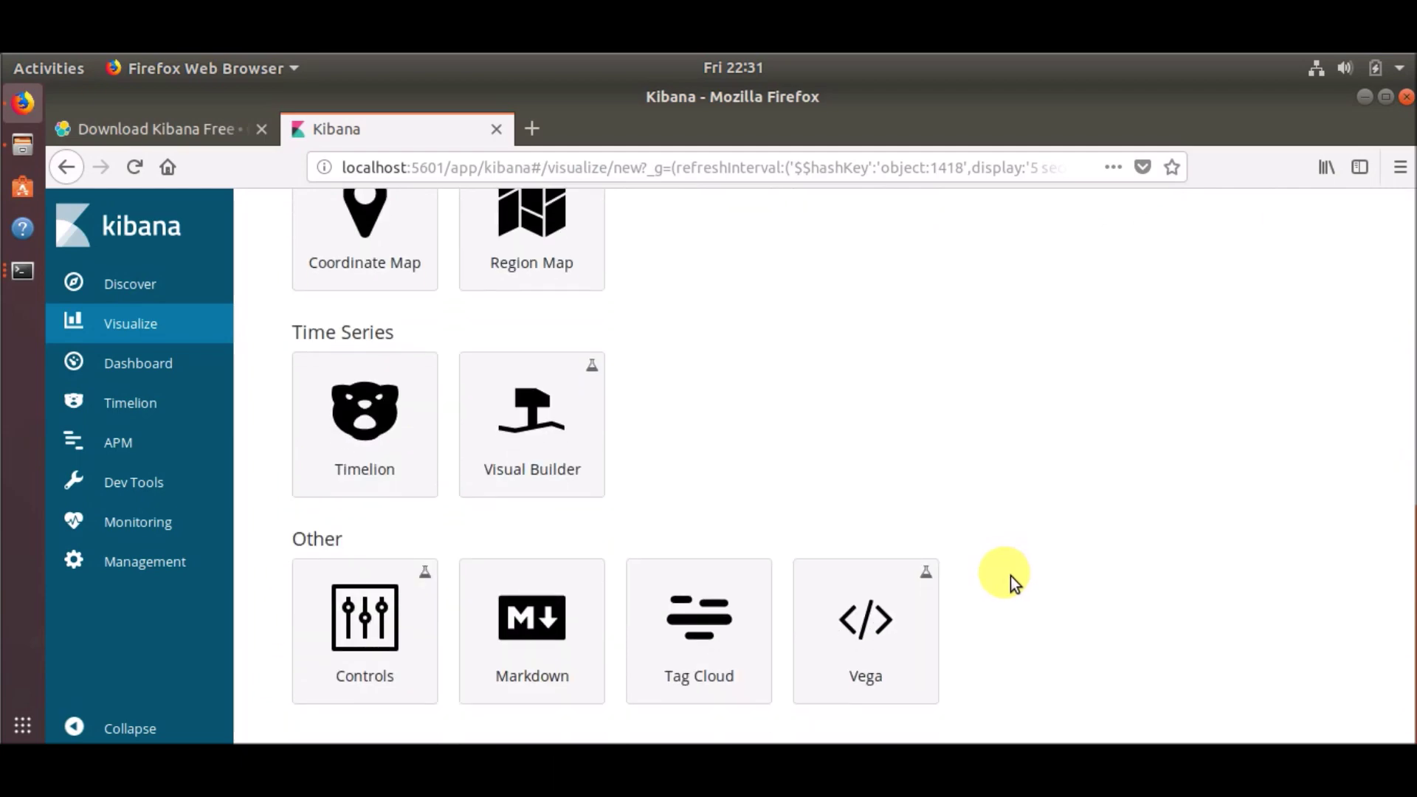
scroll(1011, 649, up, 6)
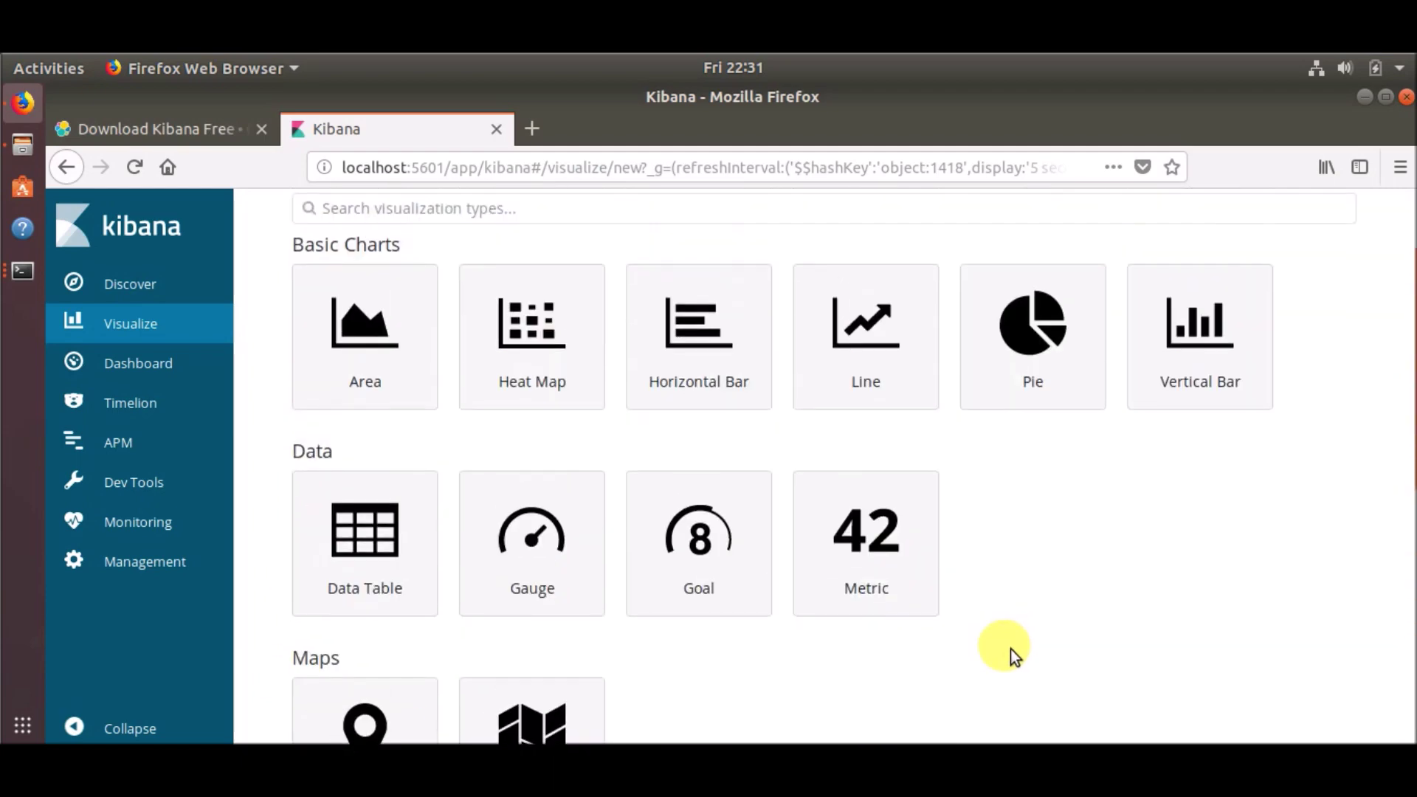